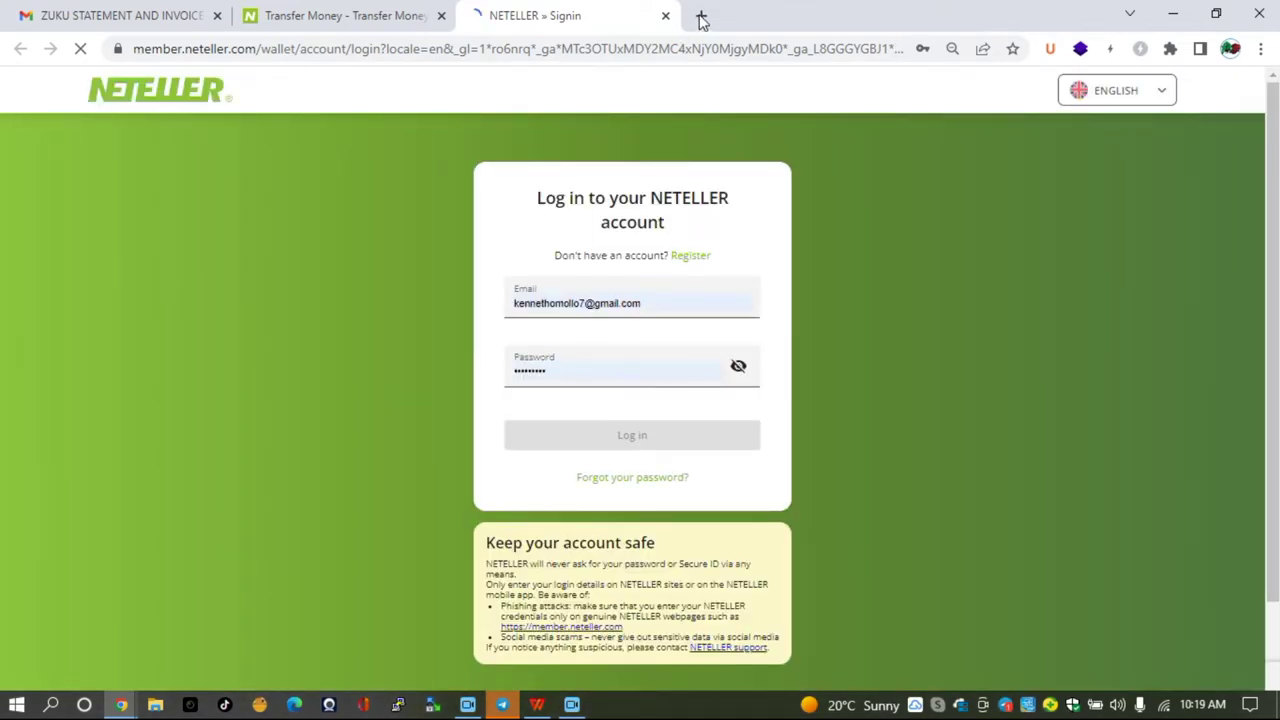
# Open a new browser tab next to the autofilled NETELLER sign-in page.
pyautogui.click(701, 15)
# Load pesapekee.com in the new tab.
pyautogui.click(697, 44)
pyautogui.write('pe')
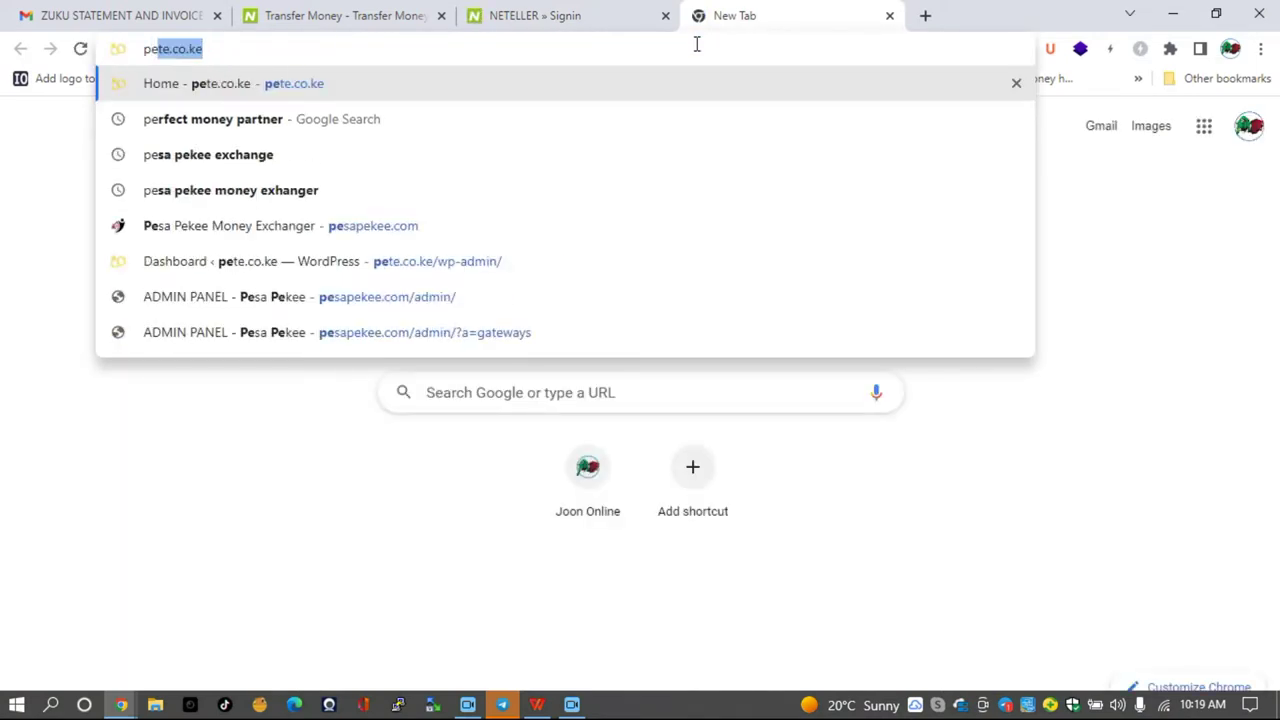
pyautogui.write('sa')
pyautogui.press('Return')
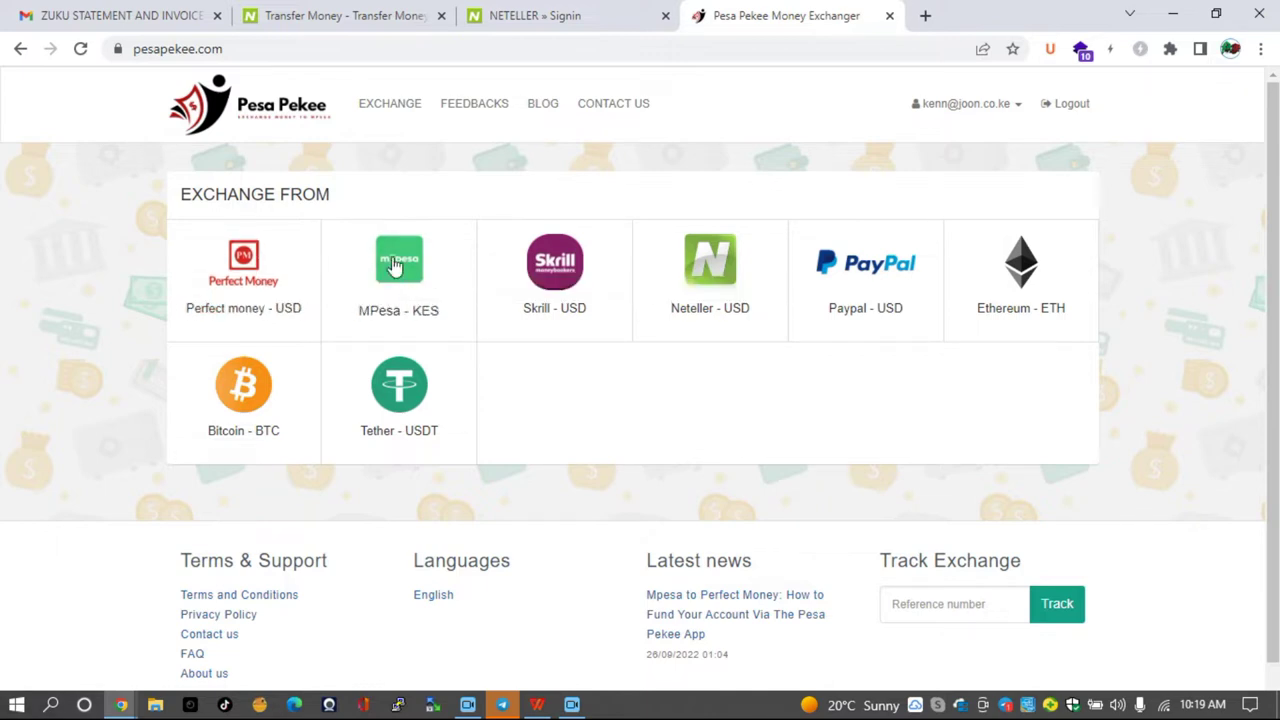
# Choose MPesa - KES to exchange from and Neteller - USD to receive.
pyautogui.click(395, 263)
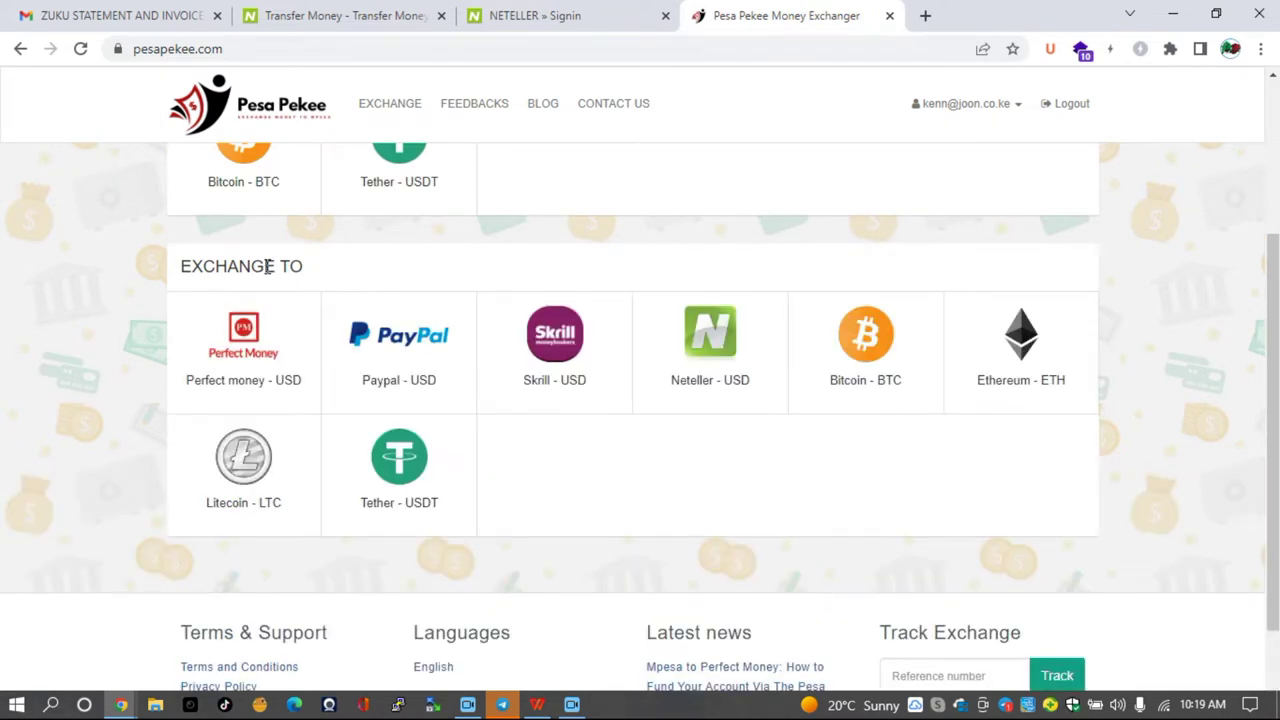
pyautogui.moveTo(320, 267); pyautogui.dragTo(183, 272)
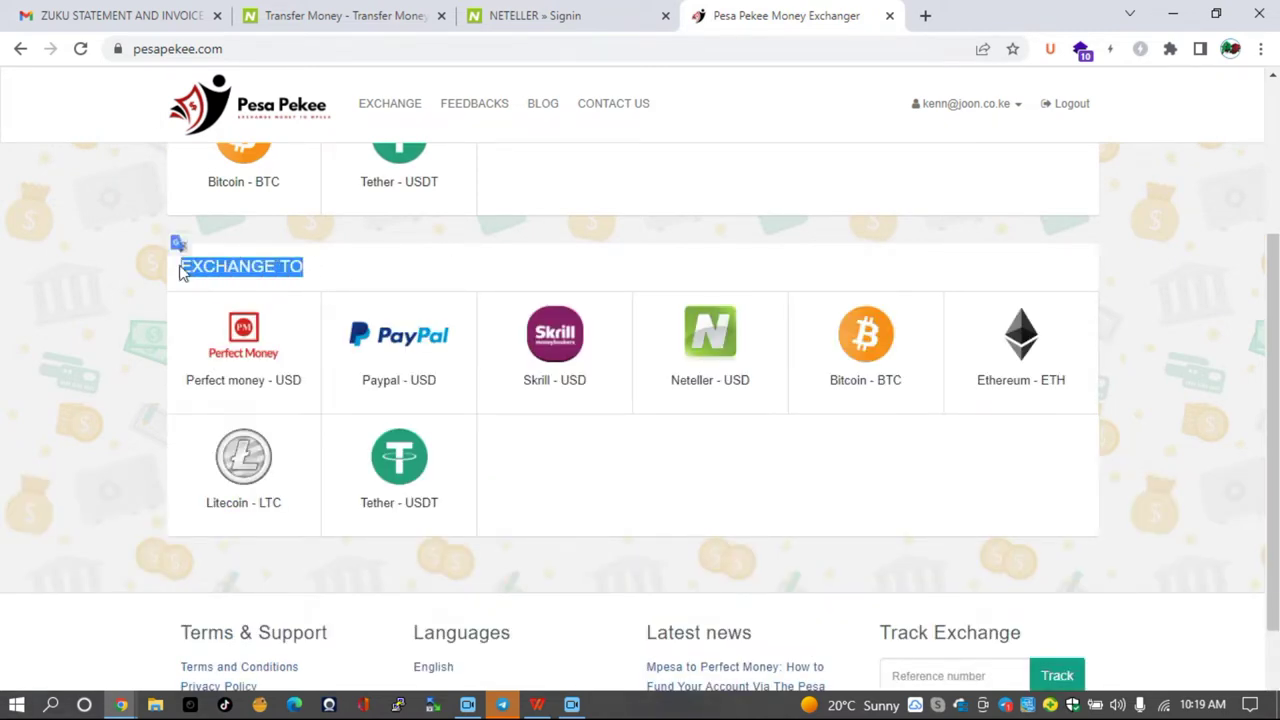
pyautogui.click(713, 343)
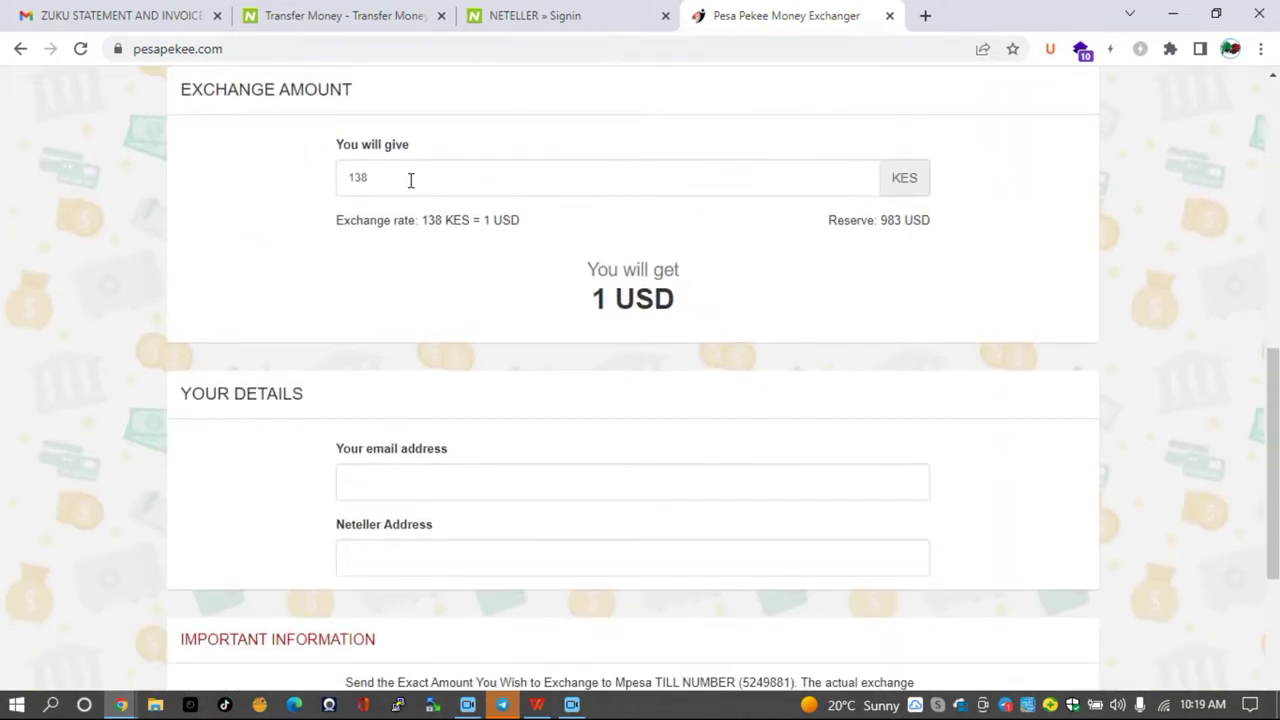
# Give 1380 KES for 10.00 USD, fill email and Neteller address with the saved e-mail, and highlight the Mpesa till number.
pyautogui.click(410, 178)
pyautogui.write('0')
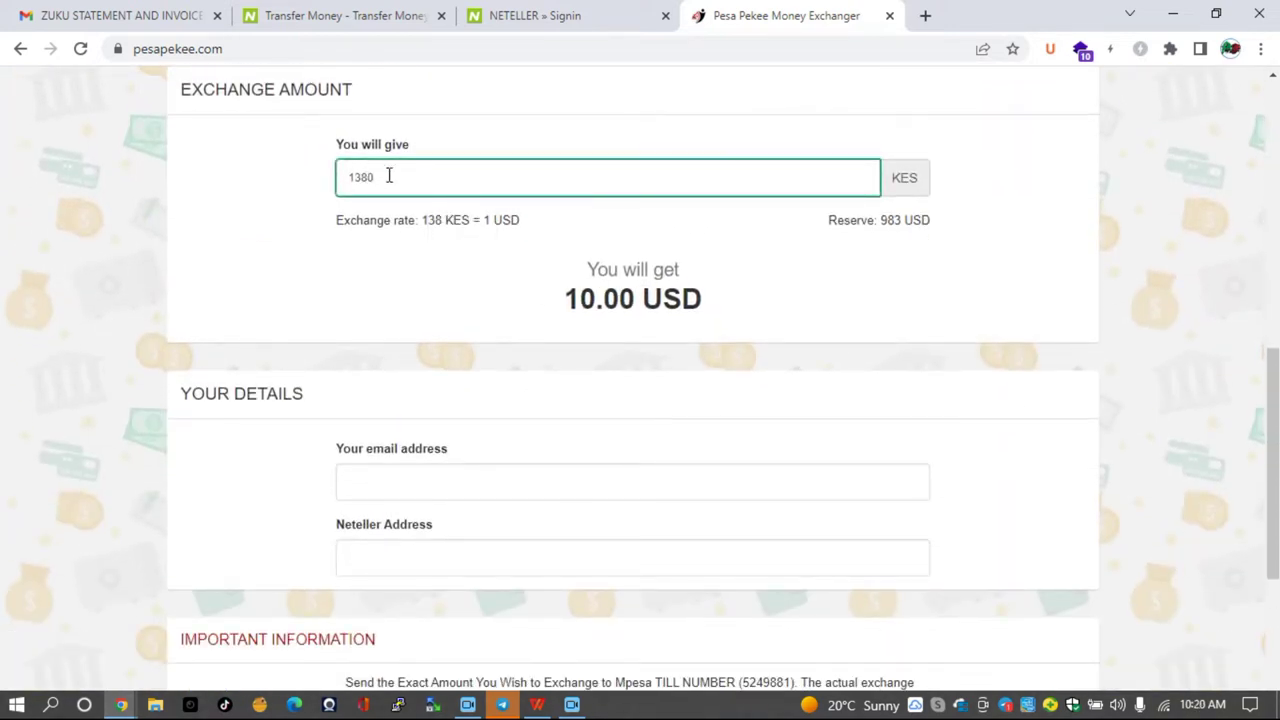
pyautogui.click(491, 488)
pyautogui.click(509, 530)
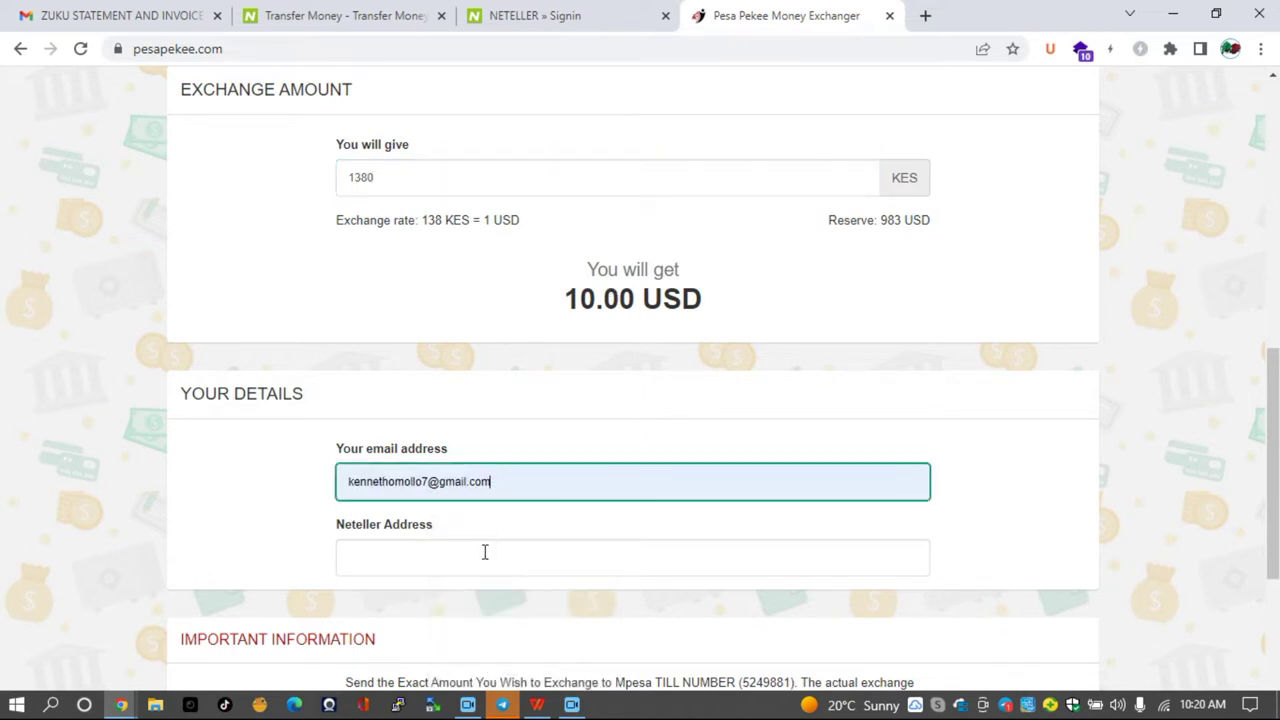
pyautogui.click(497, 552)
pyautogui.click(537, 641)
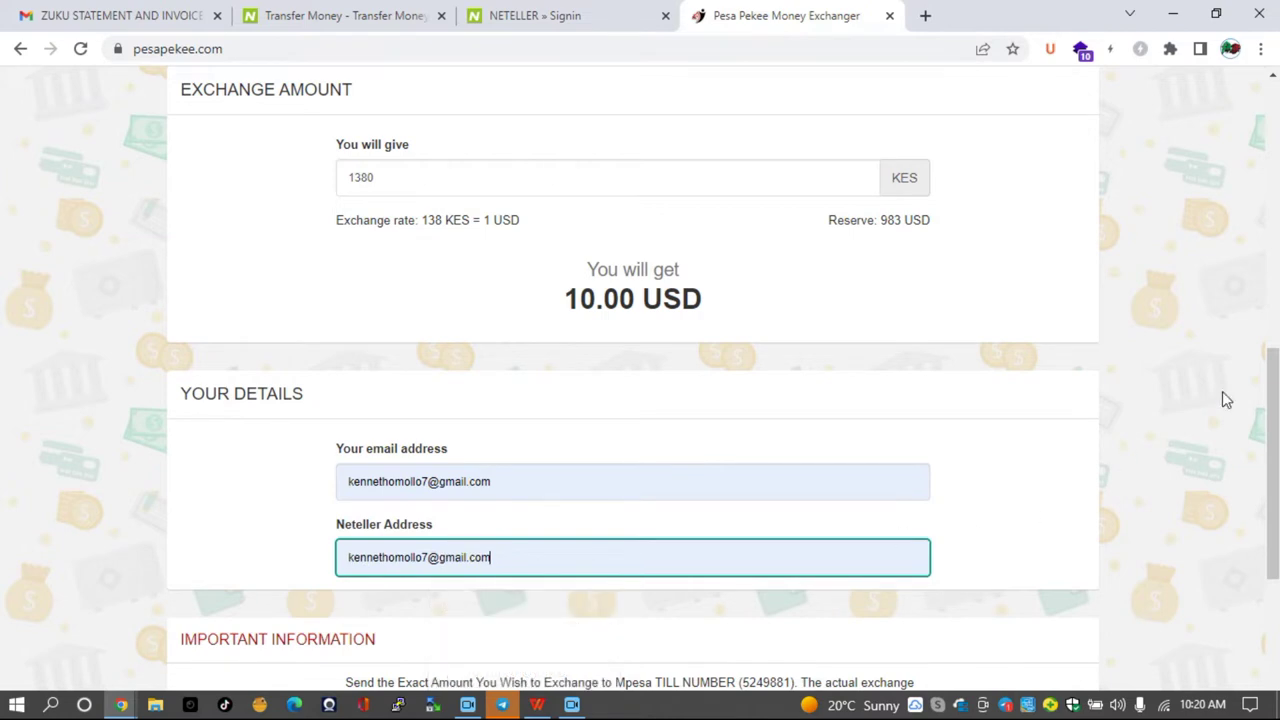
pyautogui.moveTo(1265, 375); pyautogui.dragTo(1265, 467)
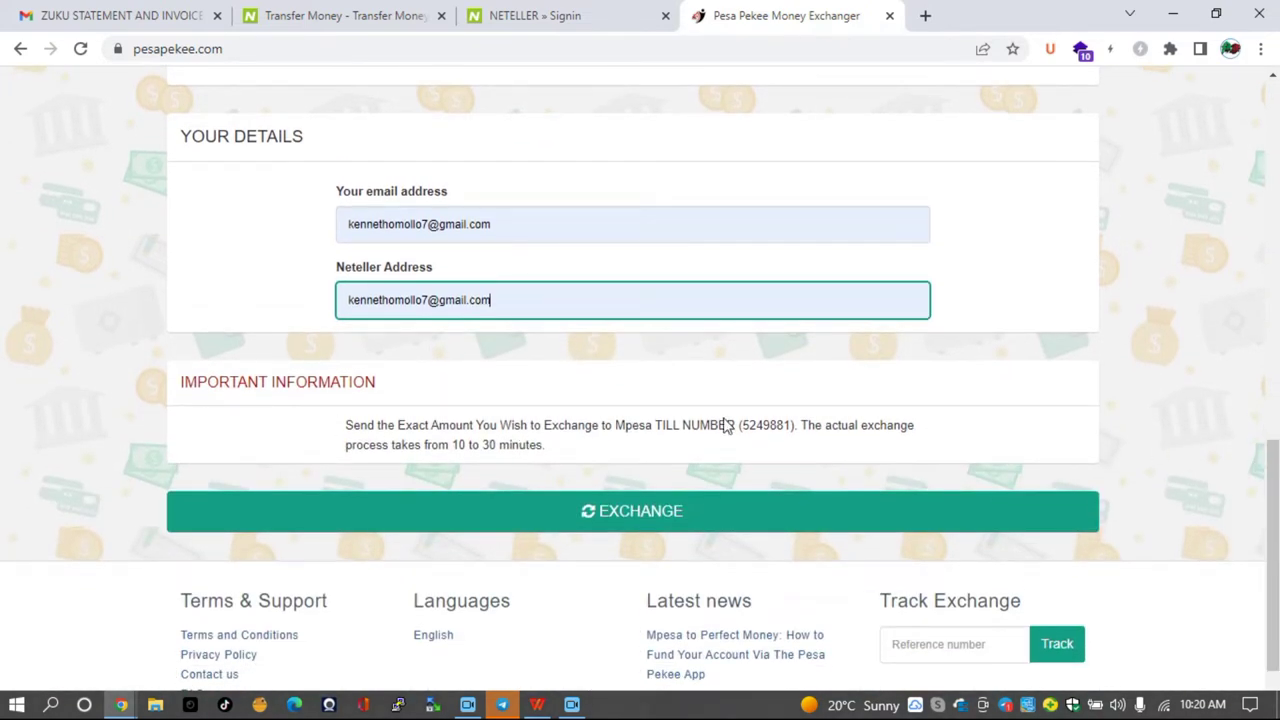
pyautogui.moveTo(791, 425); pyautogui.dragTo(749, 425)
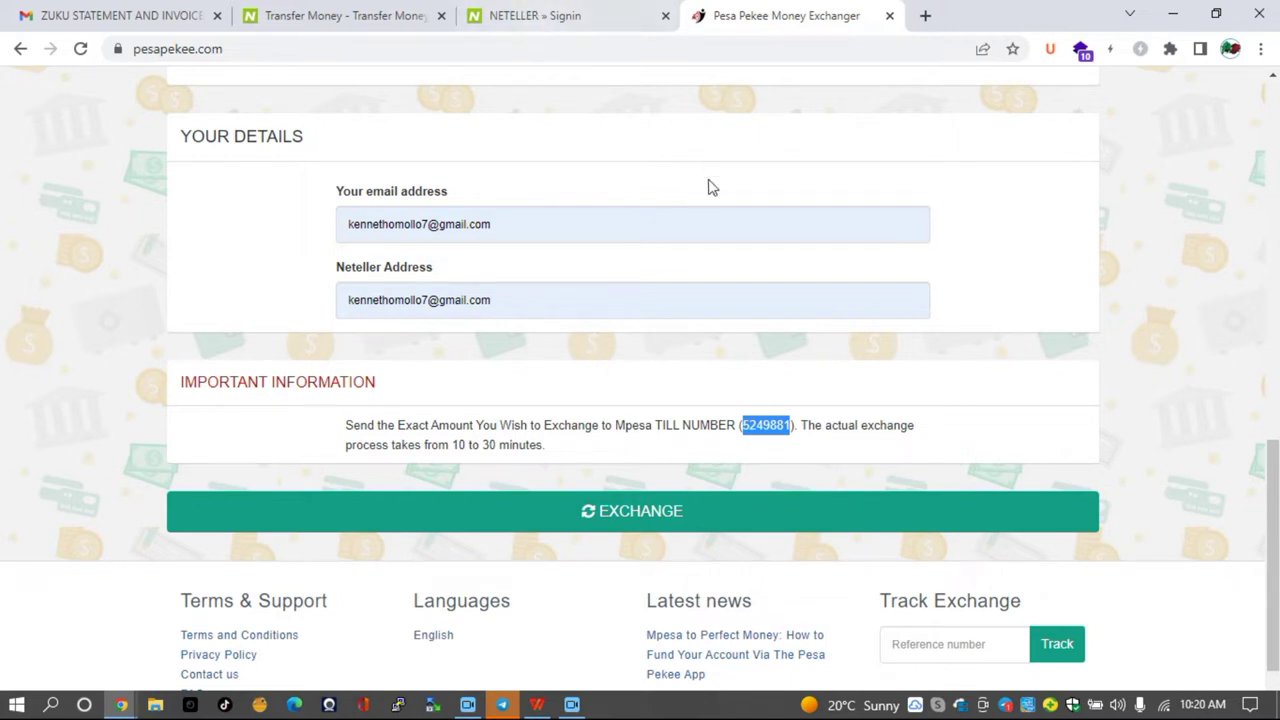
# Log in to NETELLER and open the levels page, scrolling to the required steps for NETELLER True.
pyautogui.click(540, 12)
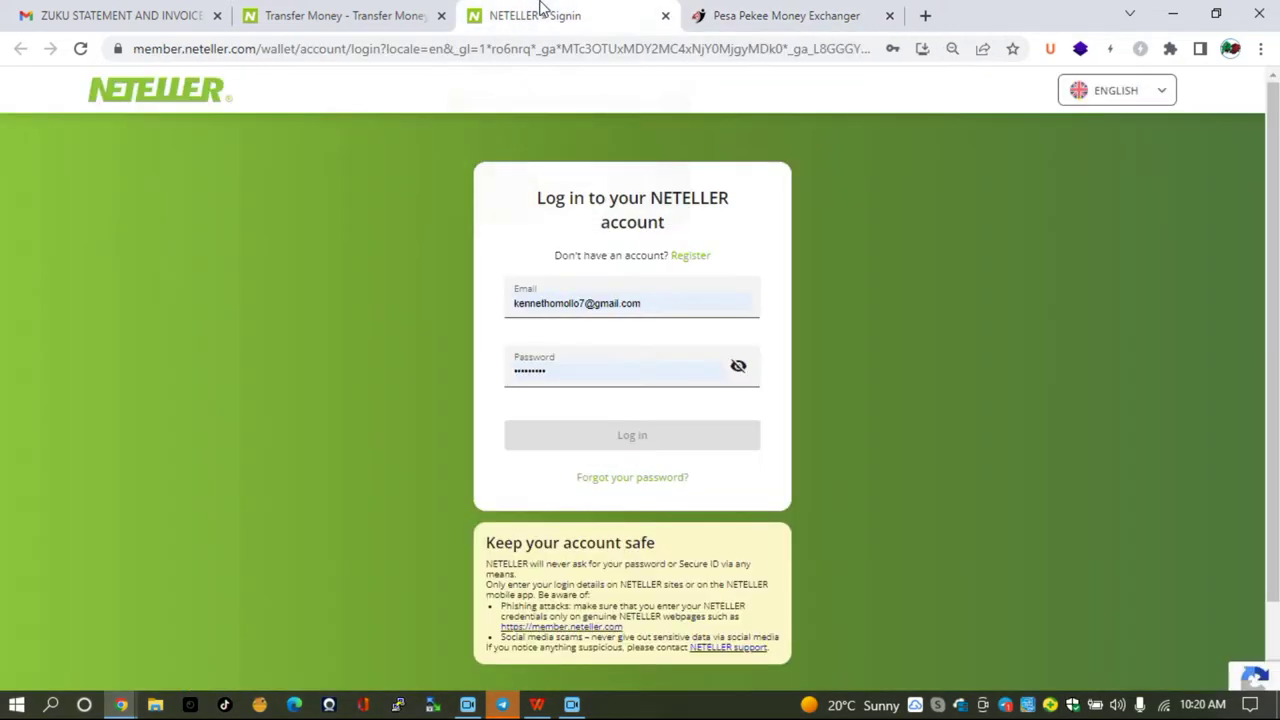
pyautogui.click(598, 440)
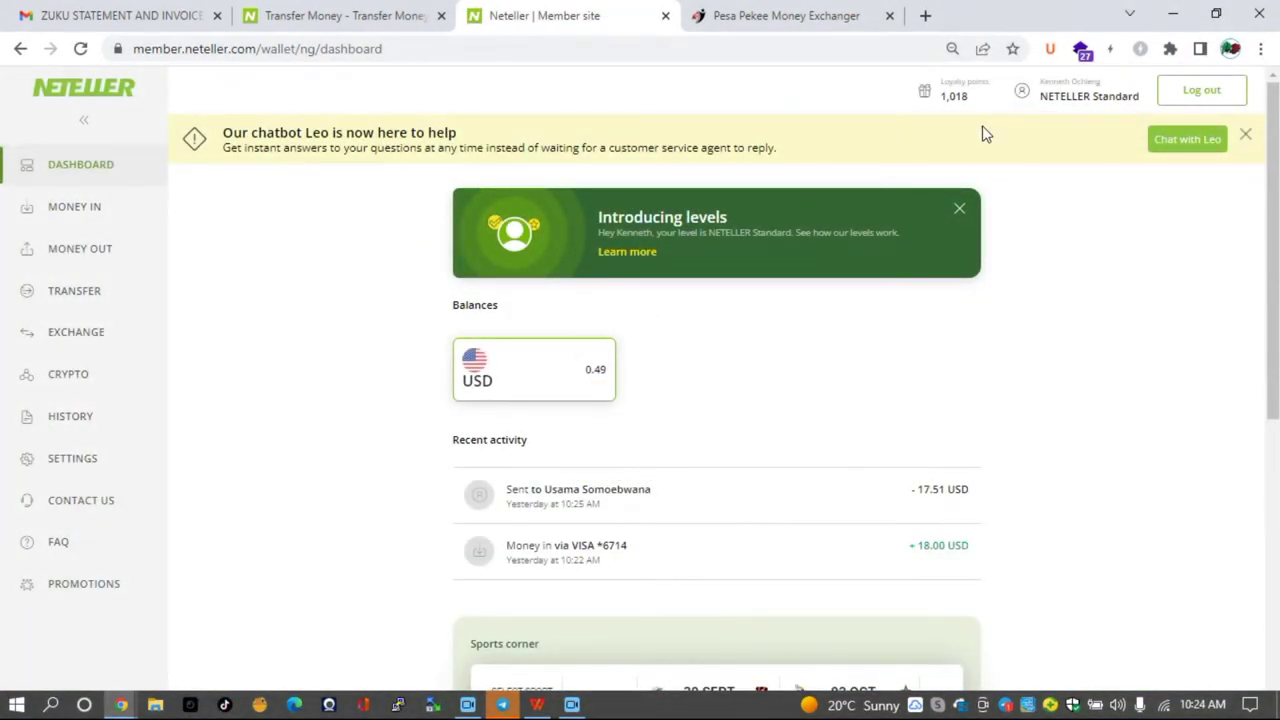
pyautogui.click(1062, 98)
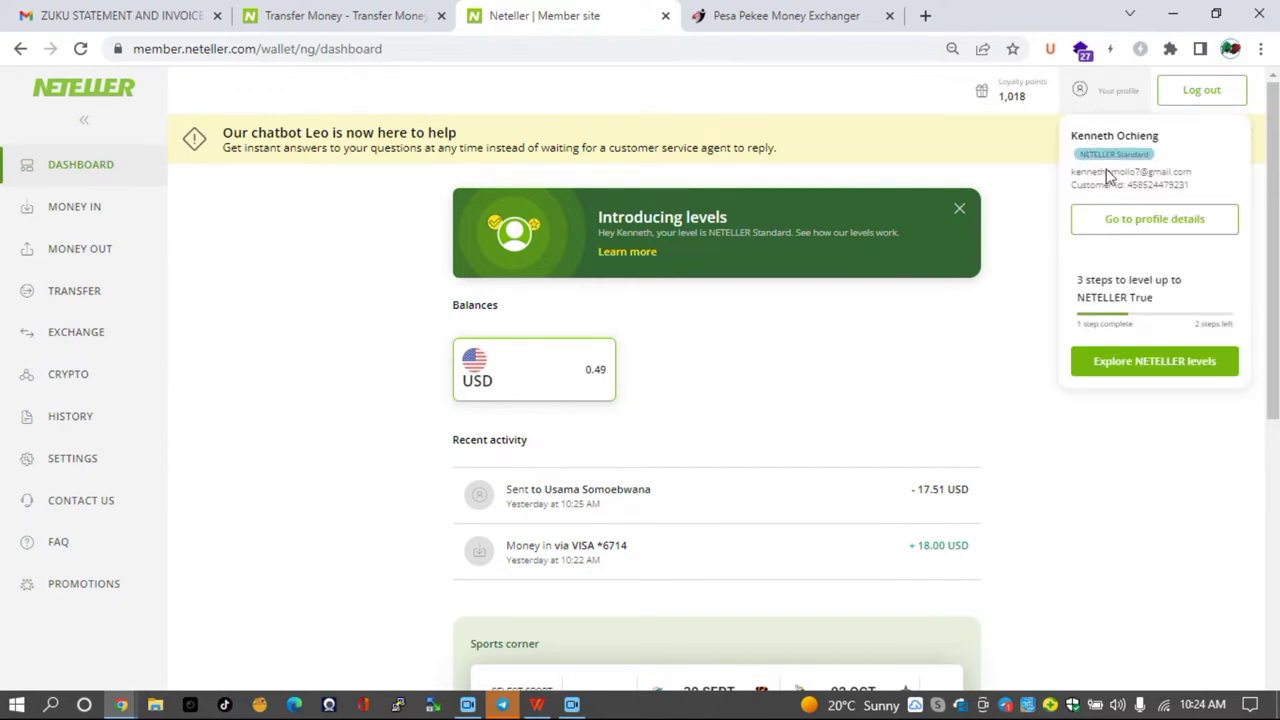
pyautogui.click(1124, 364)
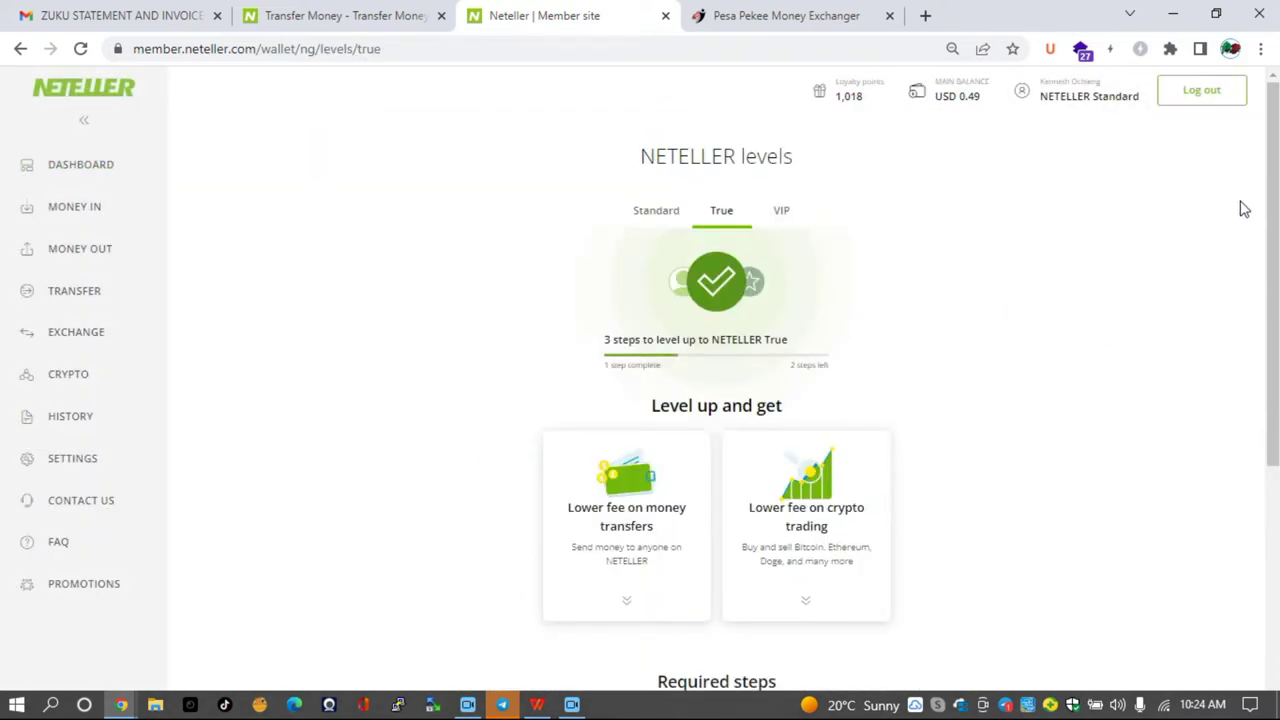
pyautogui.moveTo(1276, 197); pyautogui.dragTo(1276, 231)
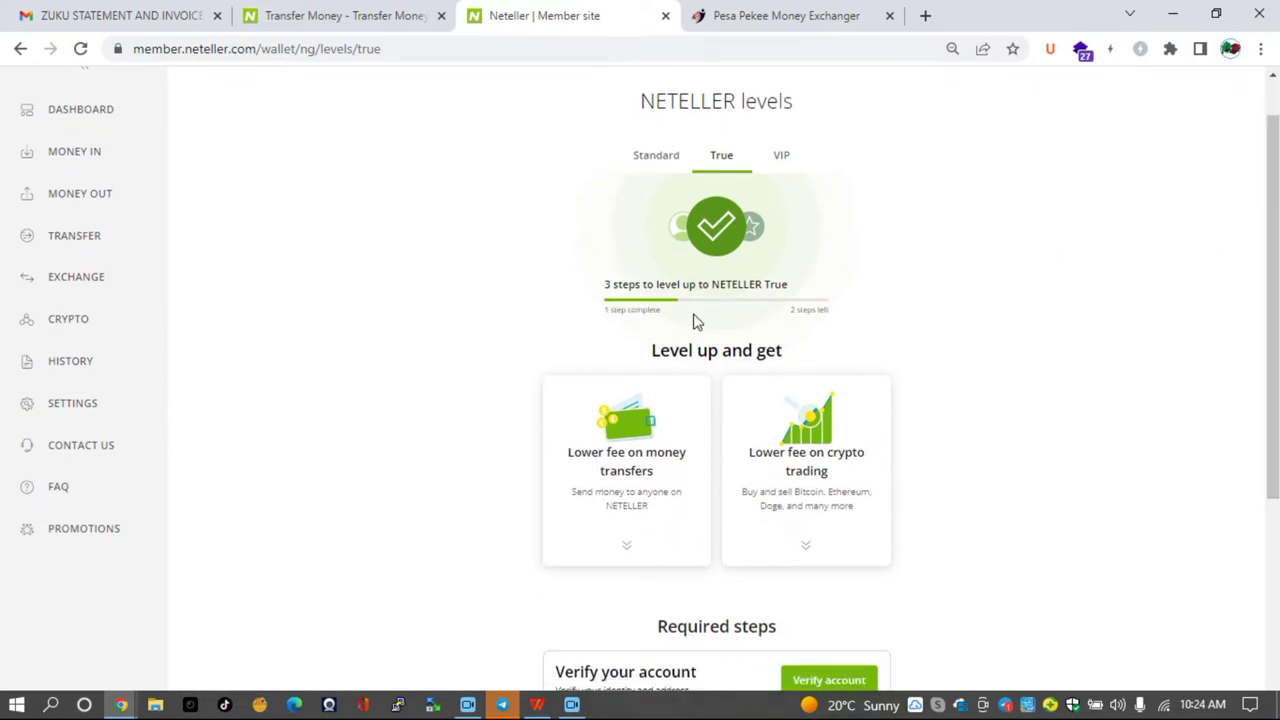
pyautogui.scroll(-2, 1276, 342)
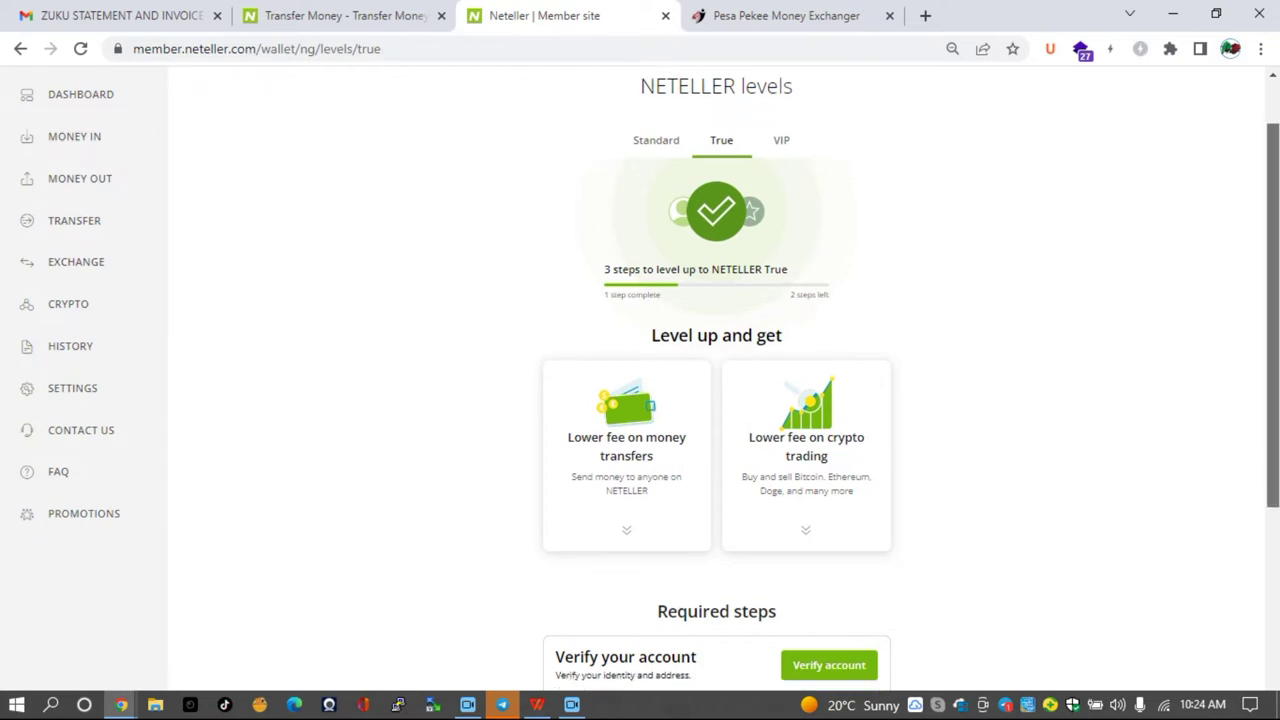
pyautogui.scroll(-3, 1276, 342)
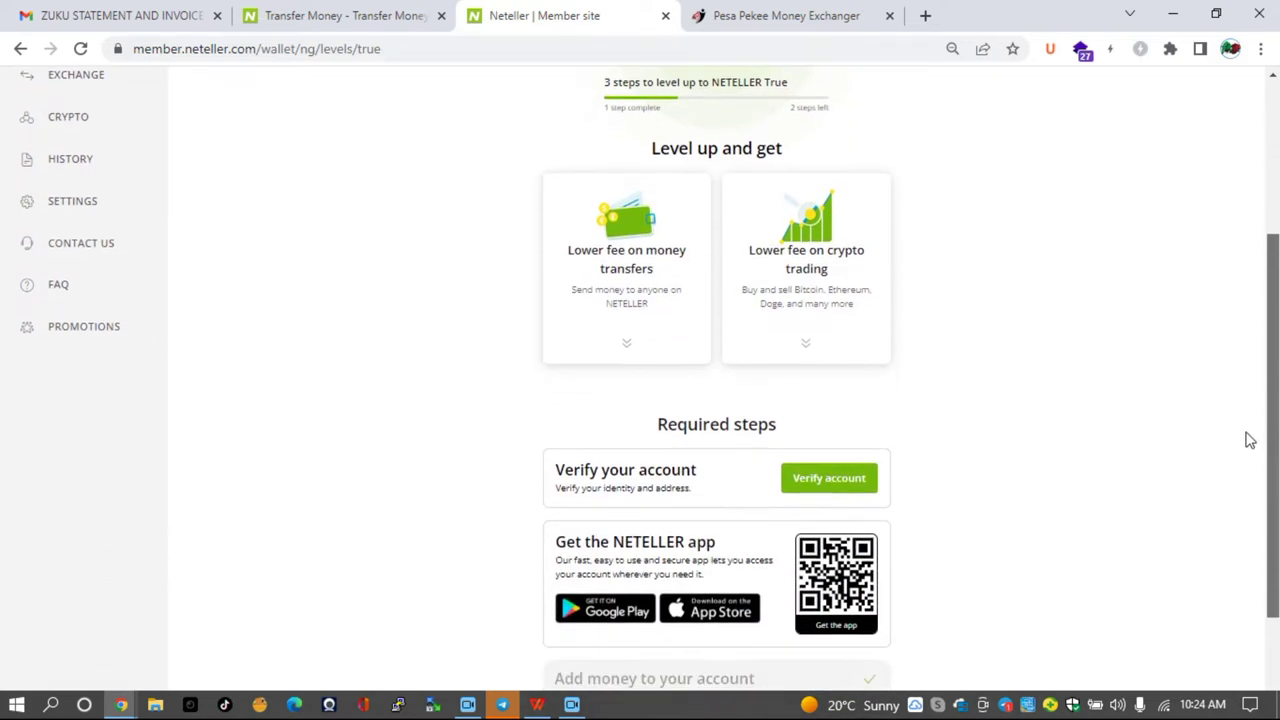
# Begin account verification, choosing to upload a utility bill as proof of address.
pyautogui.click(801, 488)
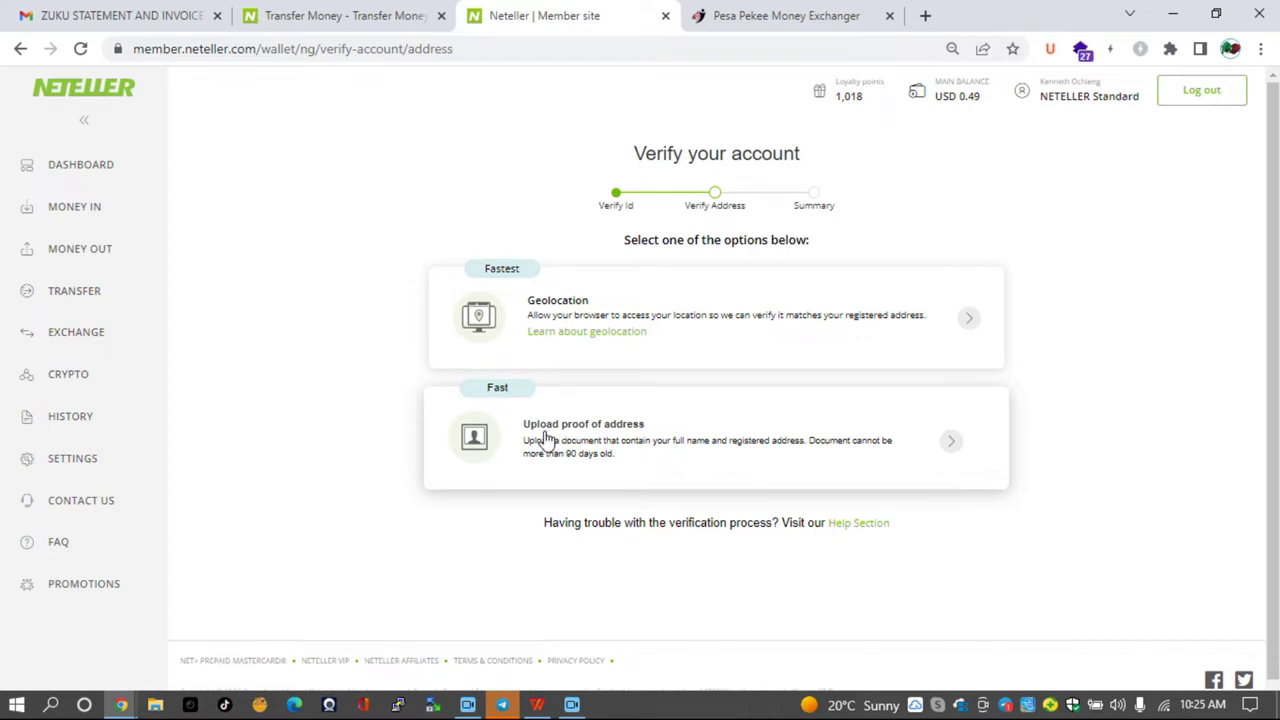
pyautogui.click(944, 452)
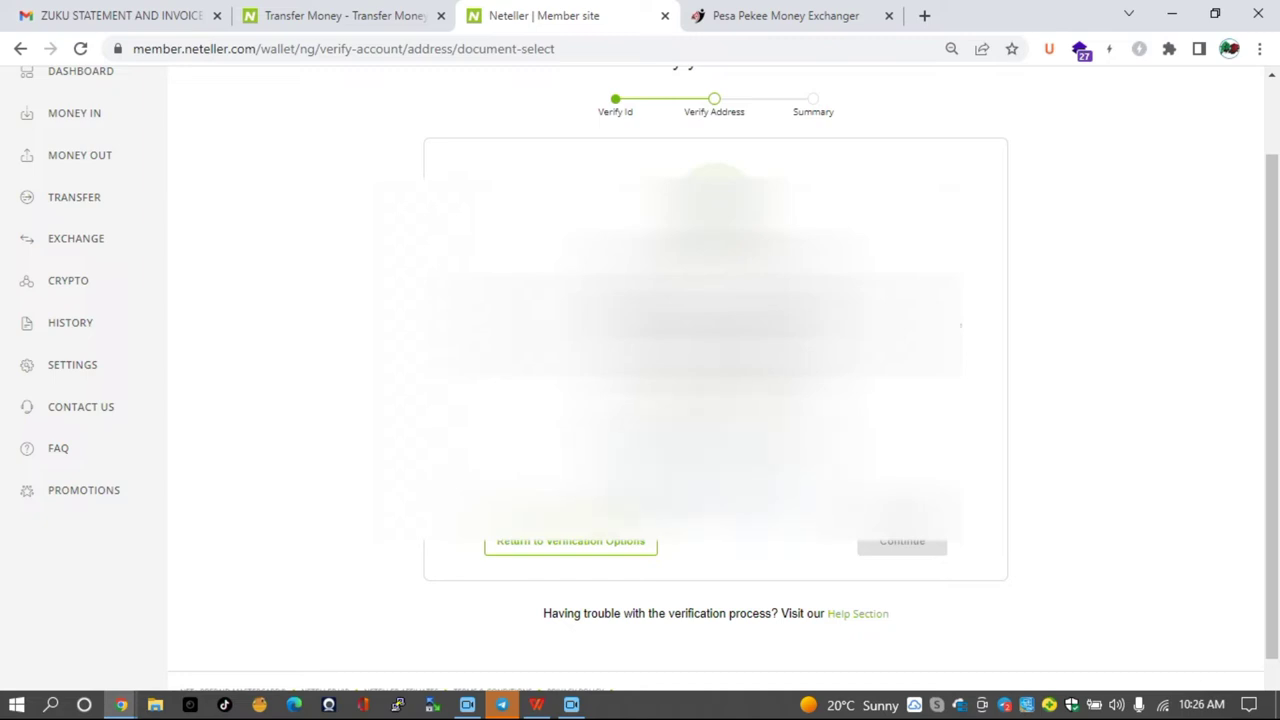
pyautogui.press('Return')
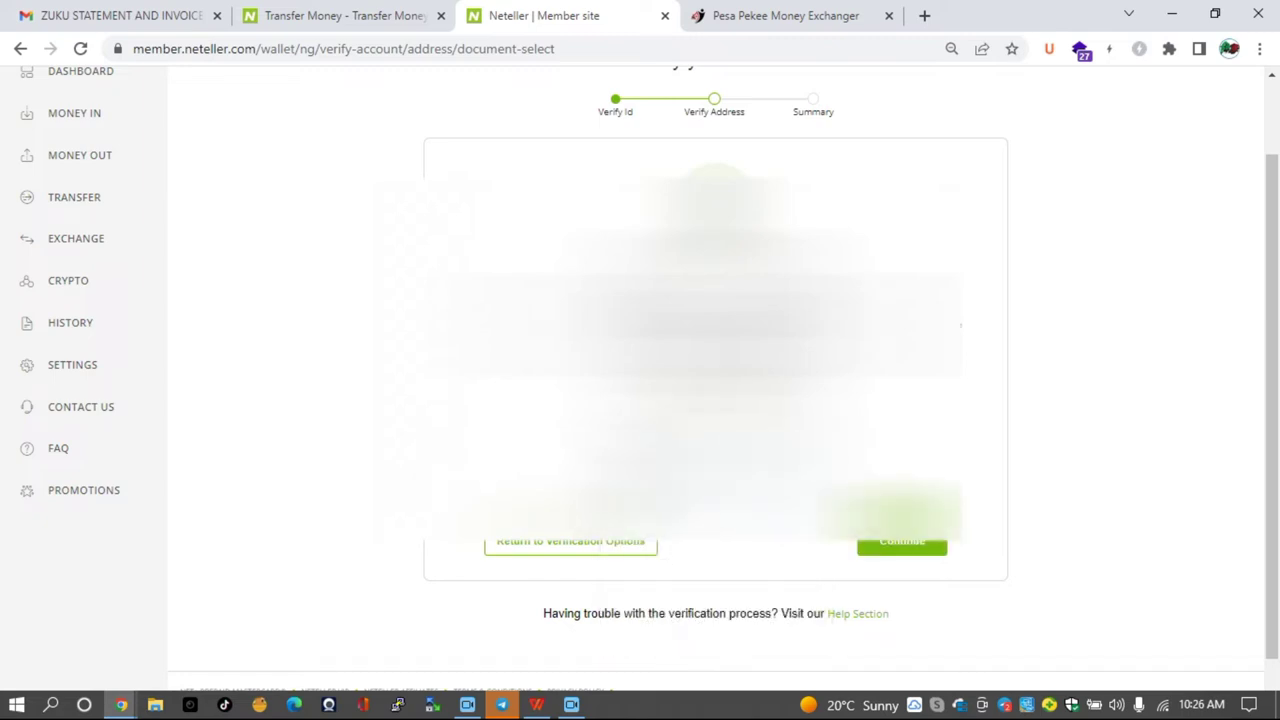
pyautogui.click(885, 543)
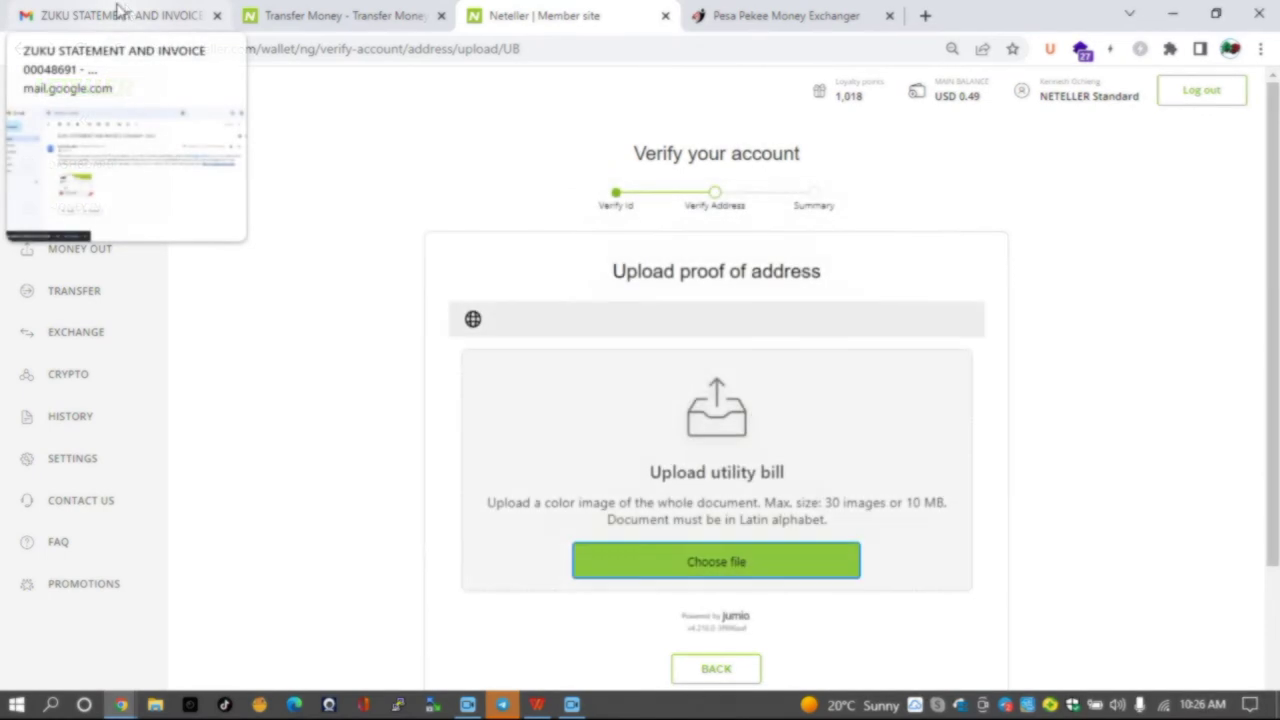
pyautogui.click(114, 15)
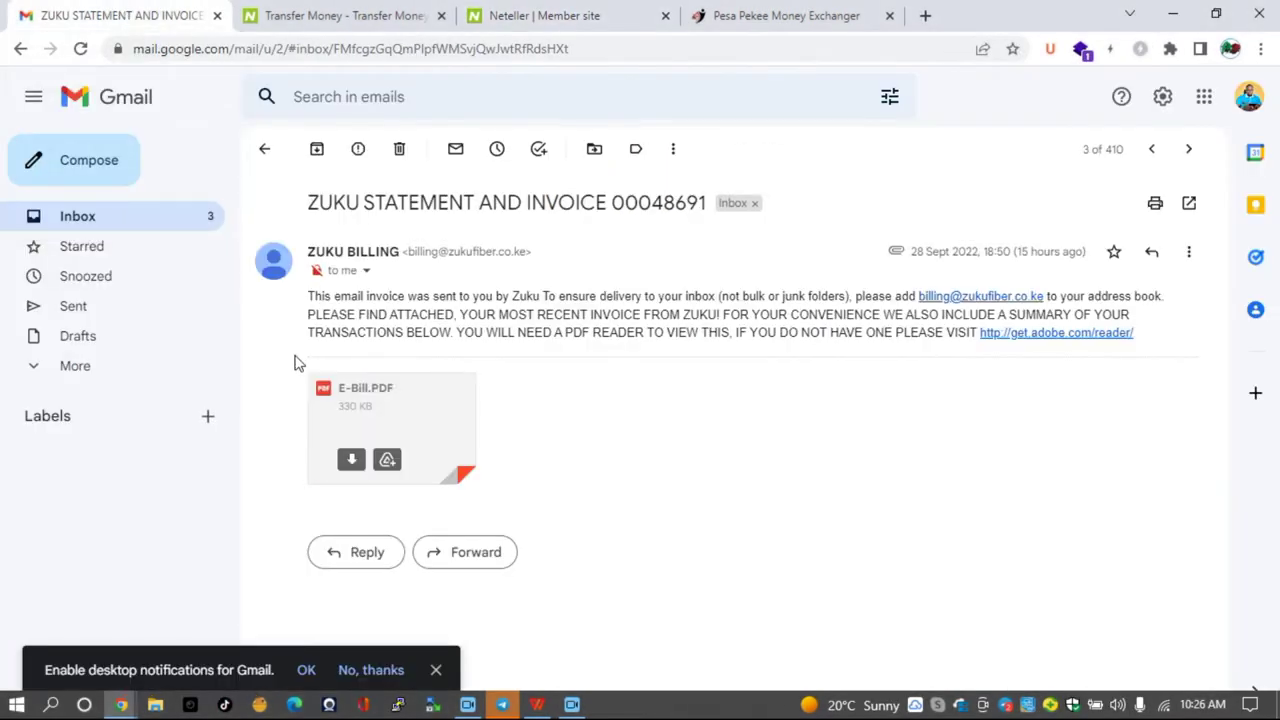
# Download the Zuku invoice's E-Bill.PDF attachment and return to the NETELLER upload page.
pyautogui.click(354, 464)
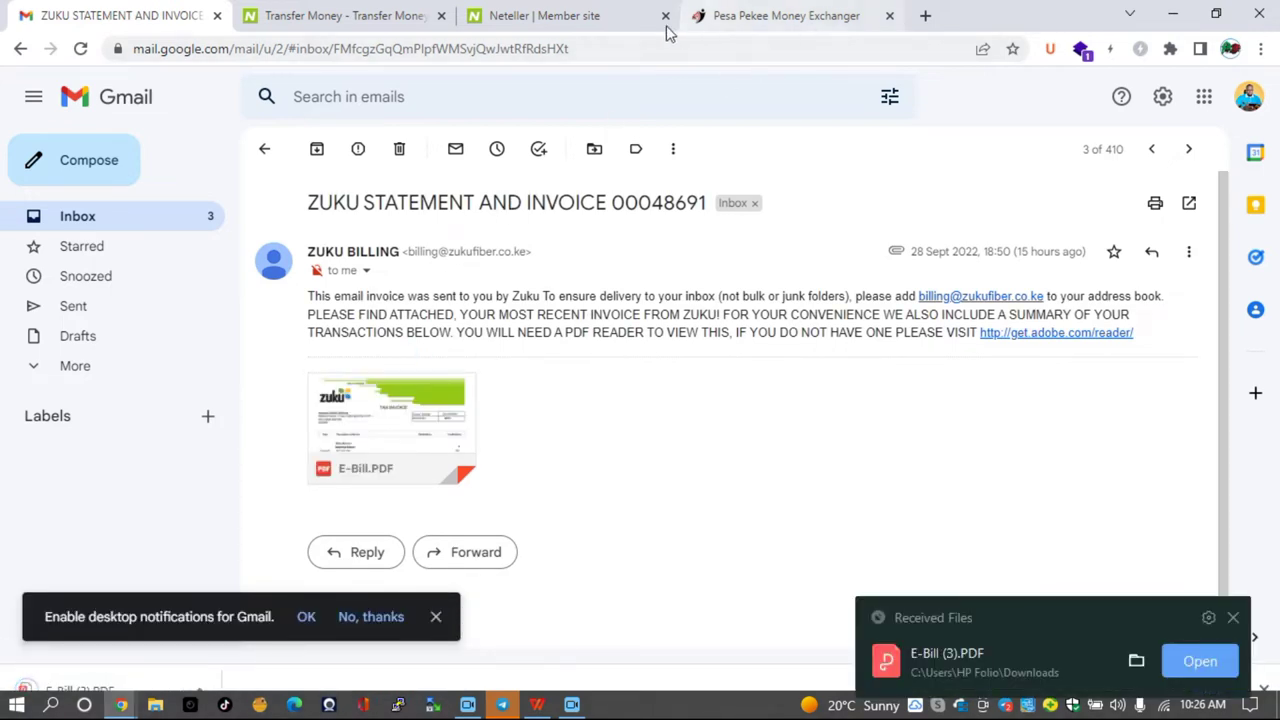
pyautogui.click(795, 15)
pyautogui.click(562, 14)
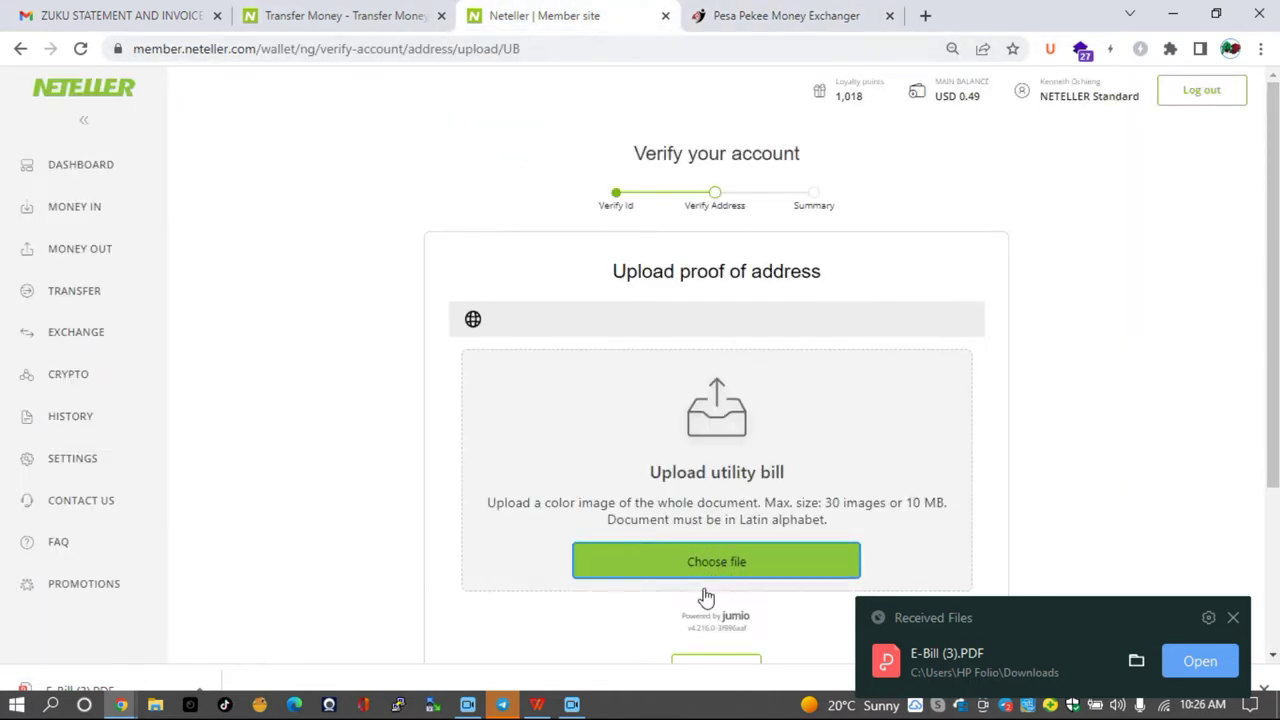
pyautogui.scroll(-1, 709, 596)
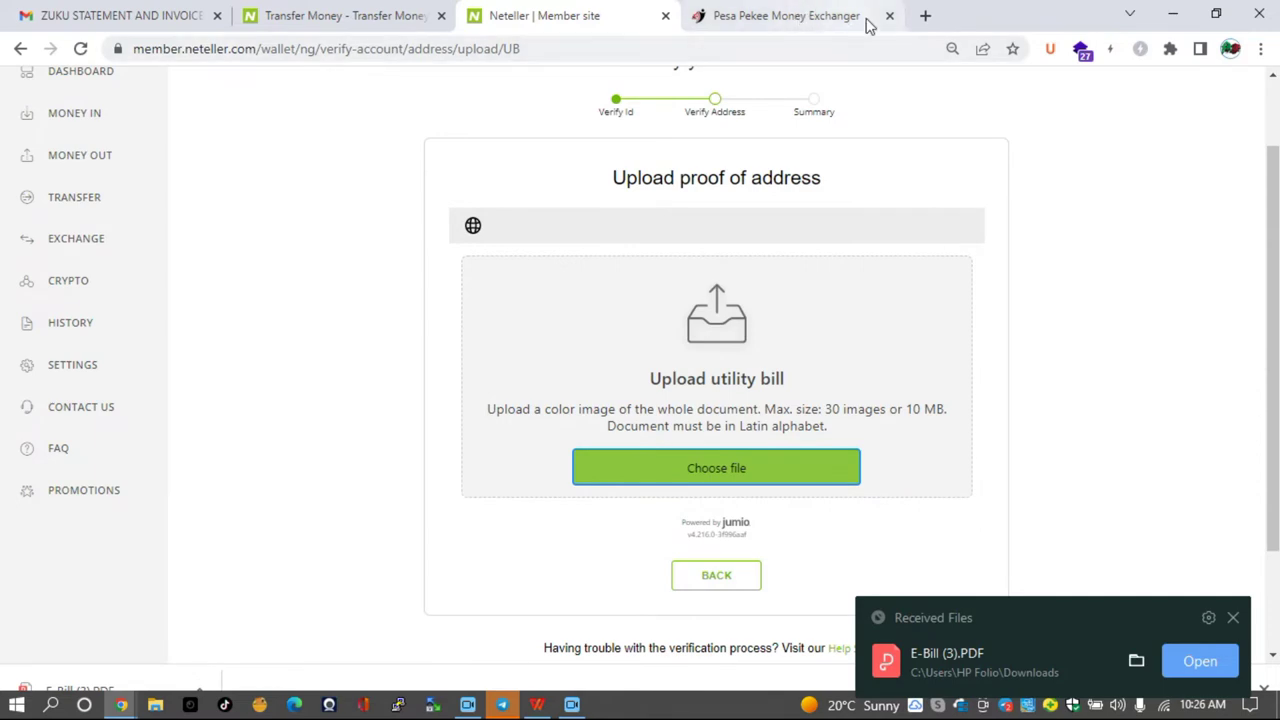
# Load pdf2jpg.net, select the E-Bill (3) PDF and choose high quality JPG conversion.
pyautogui.click(925, 17)
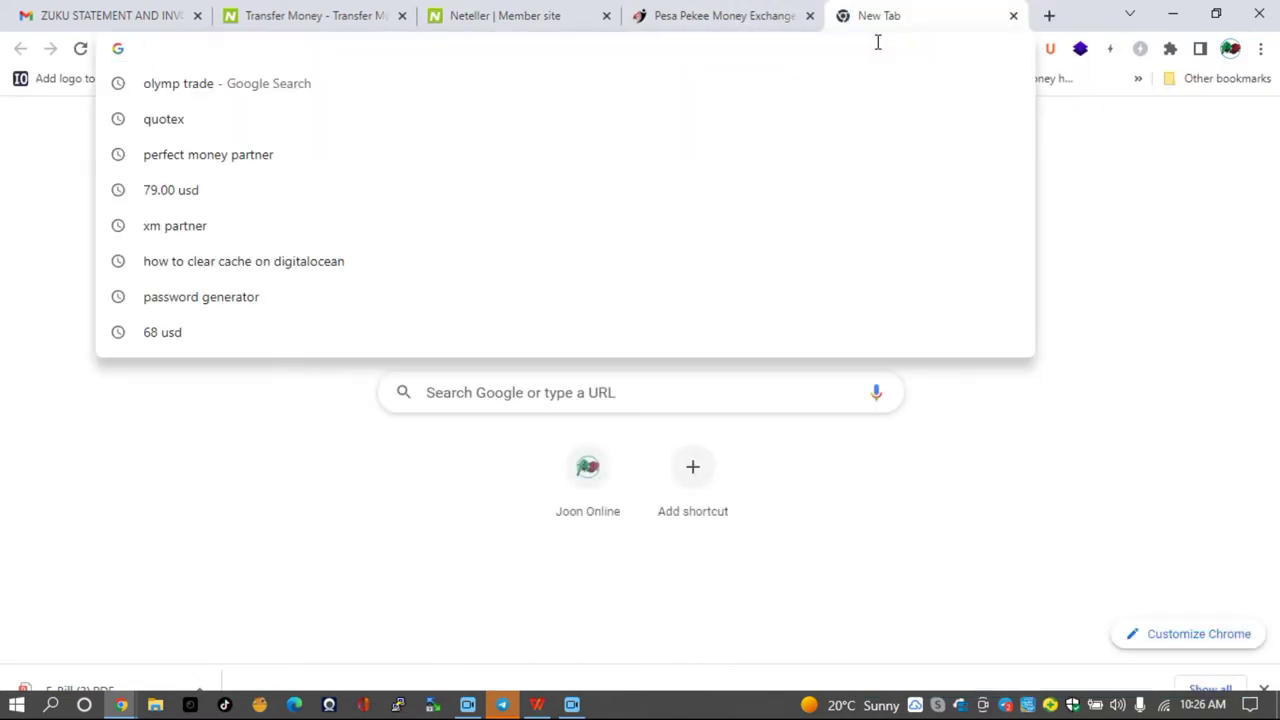
pyautogui.write('p')
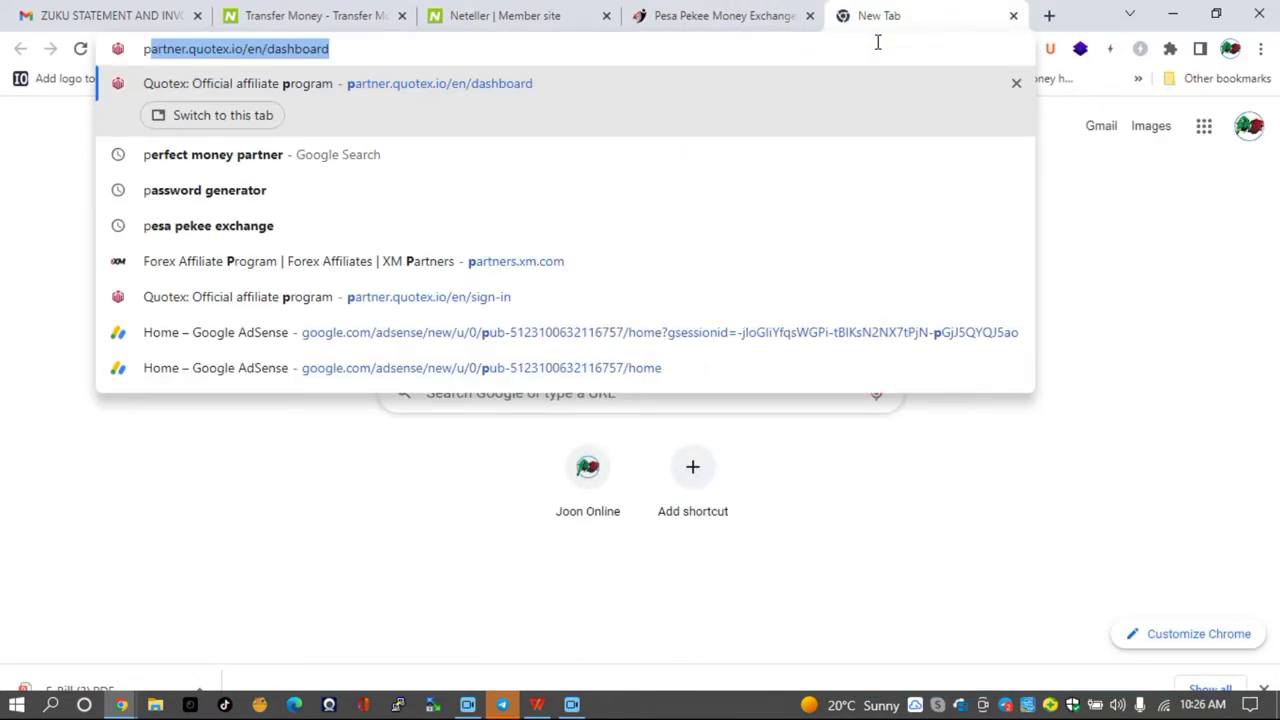
pyautogui.write('df')
pyautogui.press('Return')
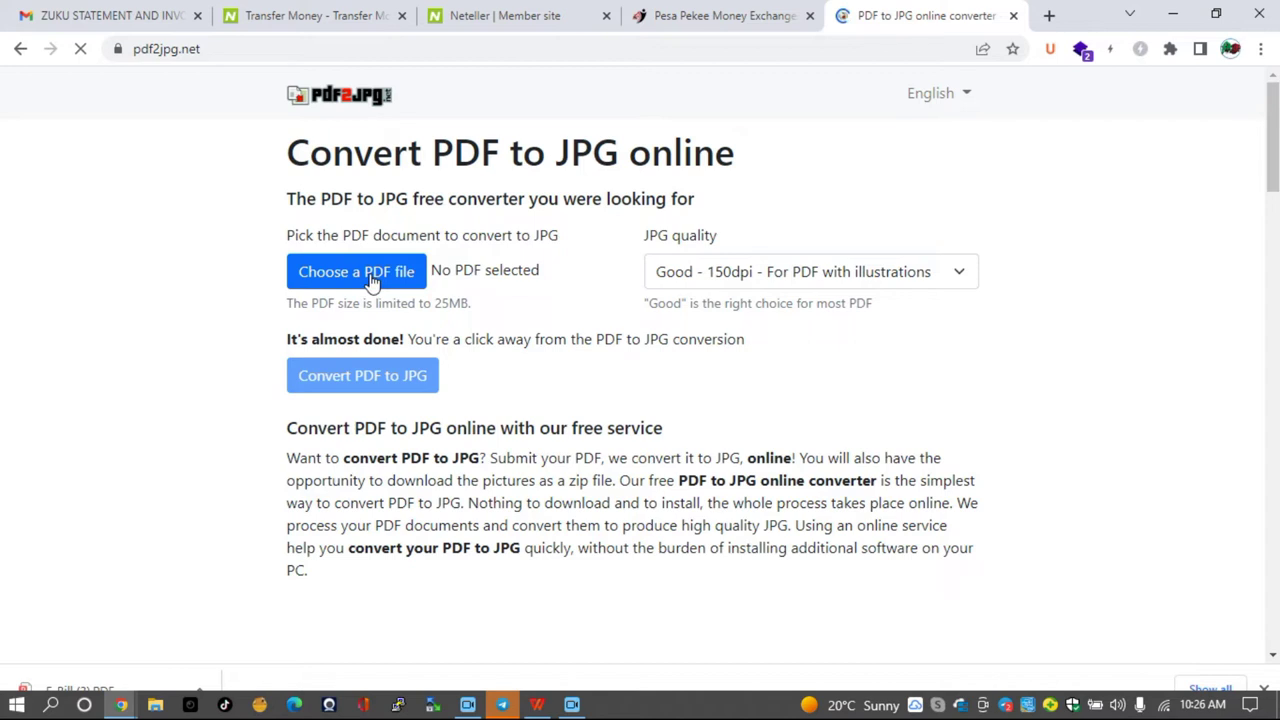
pyautogui.click(370, 282)
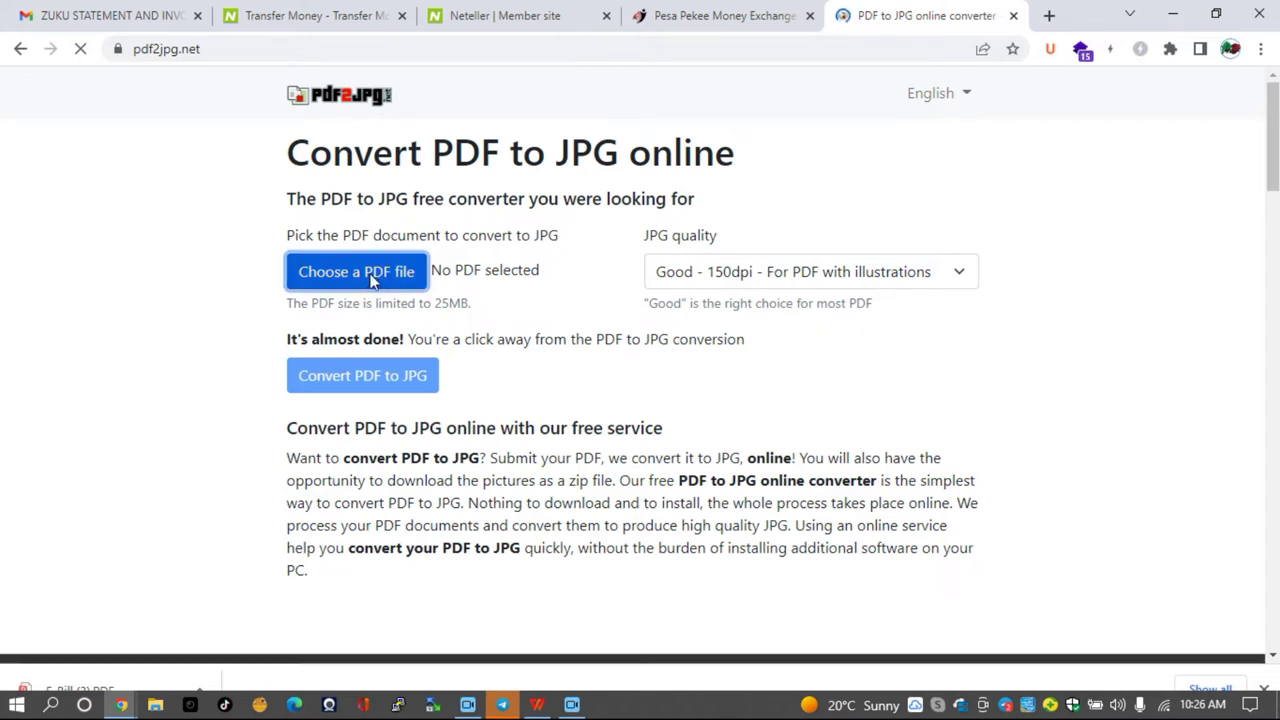
pyautogui.click(1103, 590)
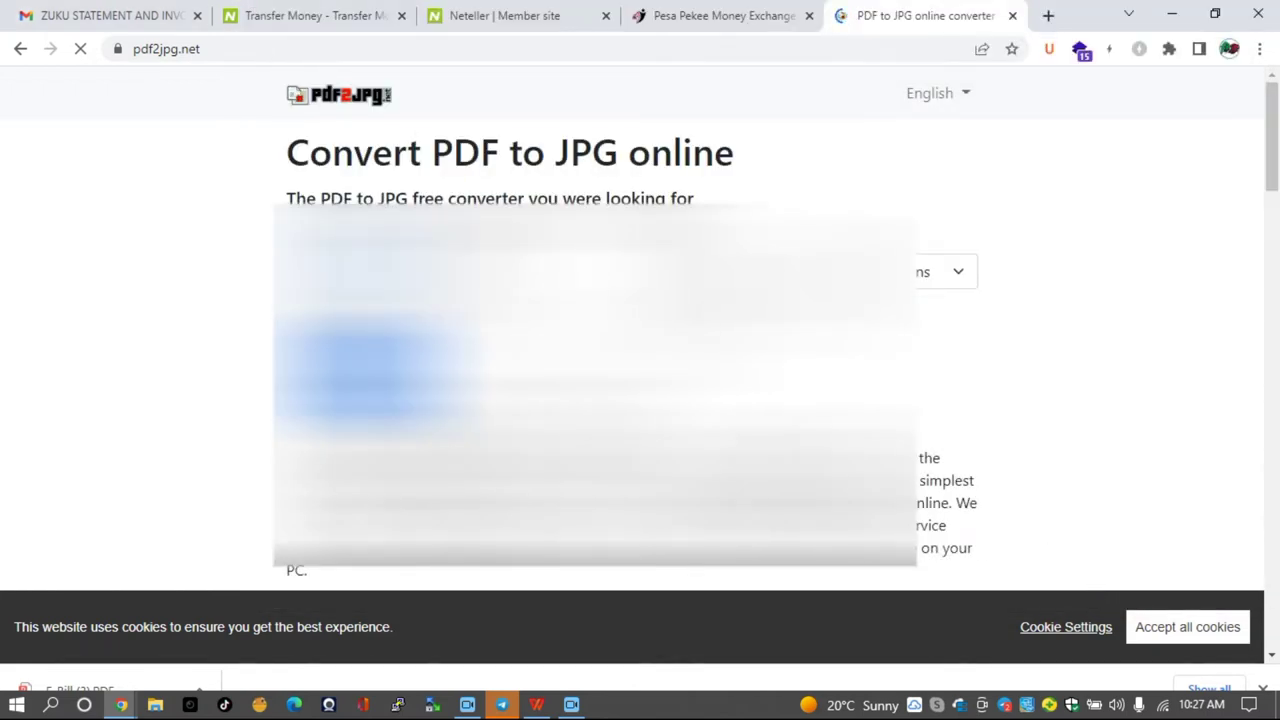
pyautogui.click(945, 271)
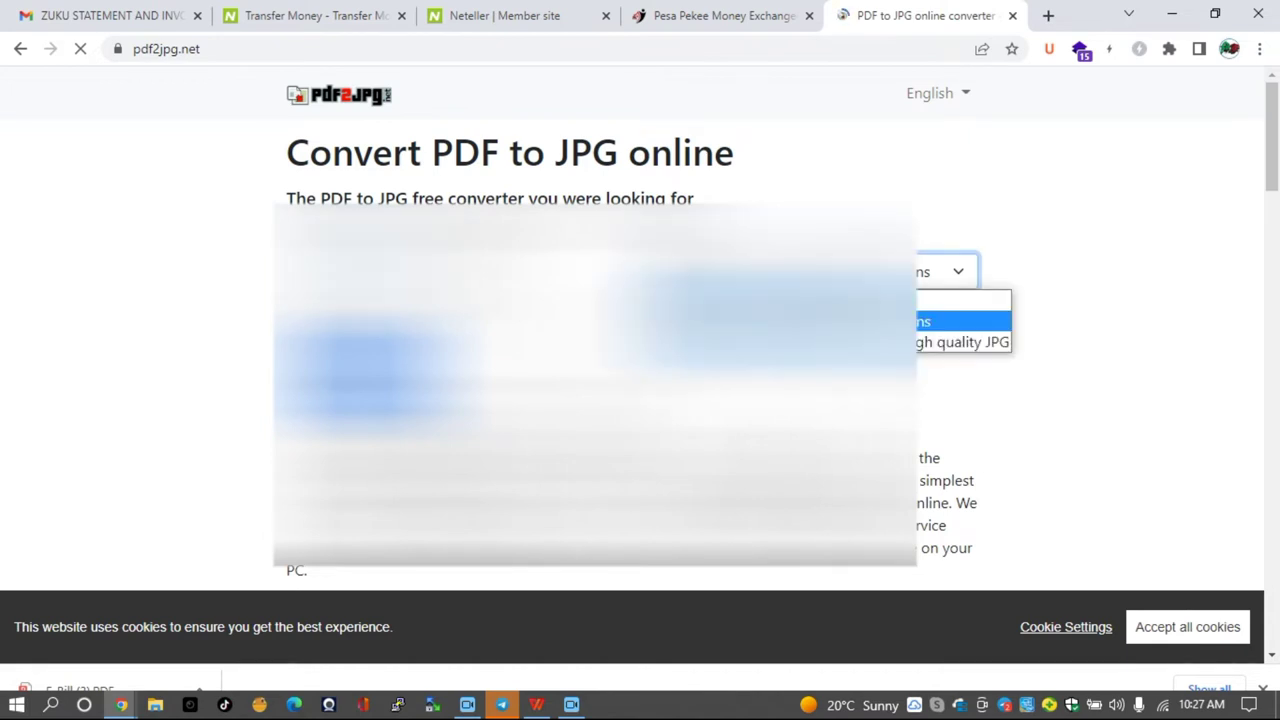
pyautogui.click(945, 340)
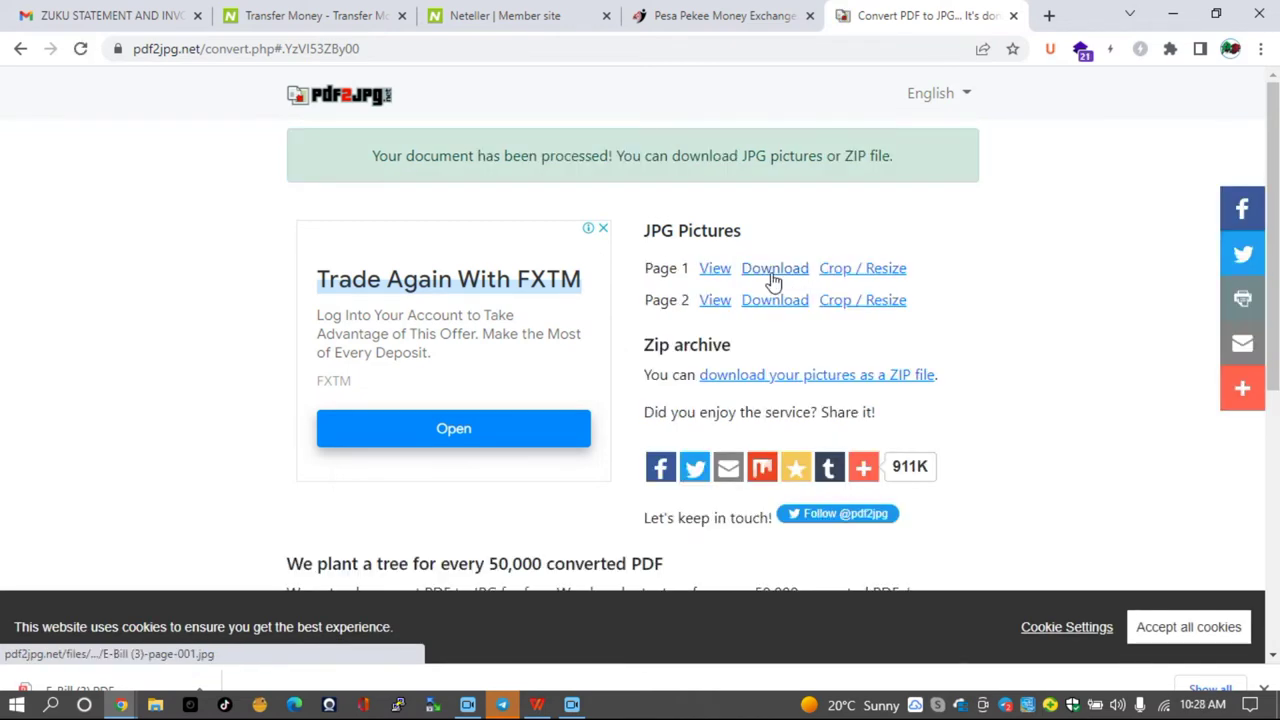
# Download the Page 1 and Page 2 JPGs, dismissing the advert, and open the page 1 image.
pyautogui.click(773, 276)
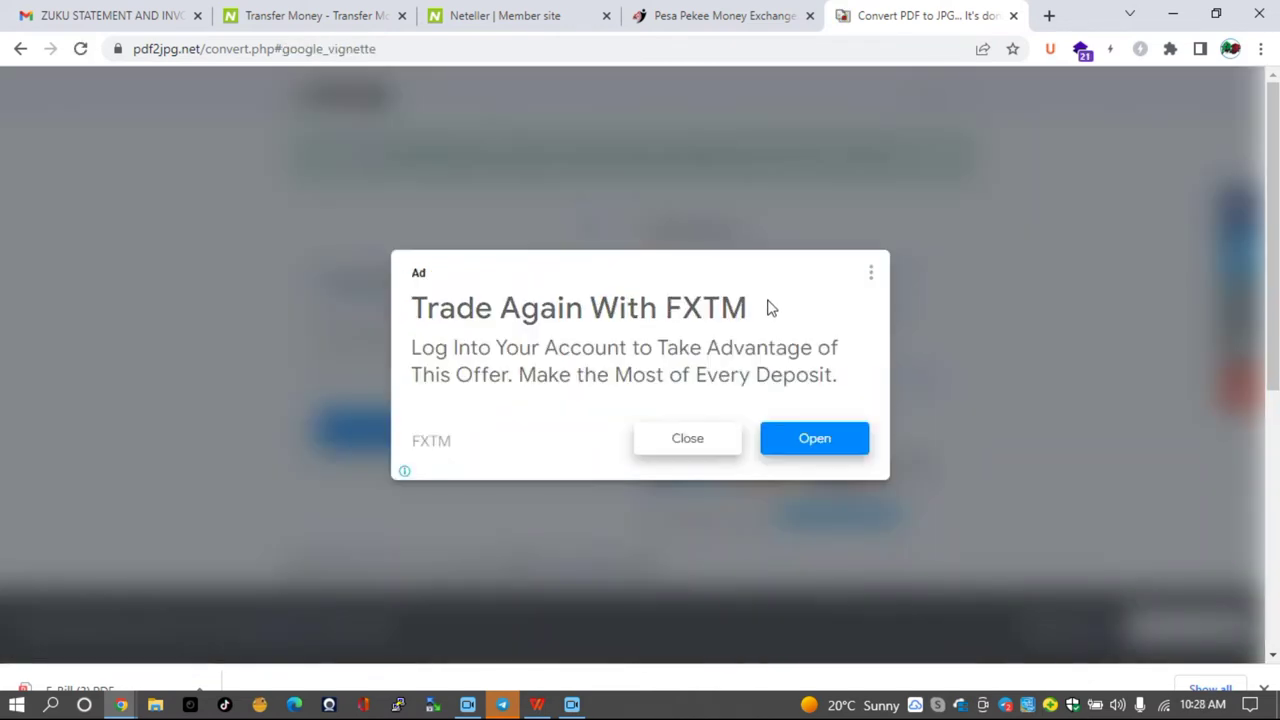
pyautogui.click(705, 440)
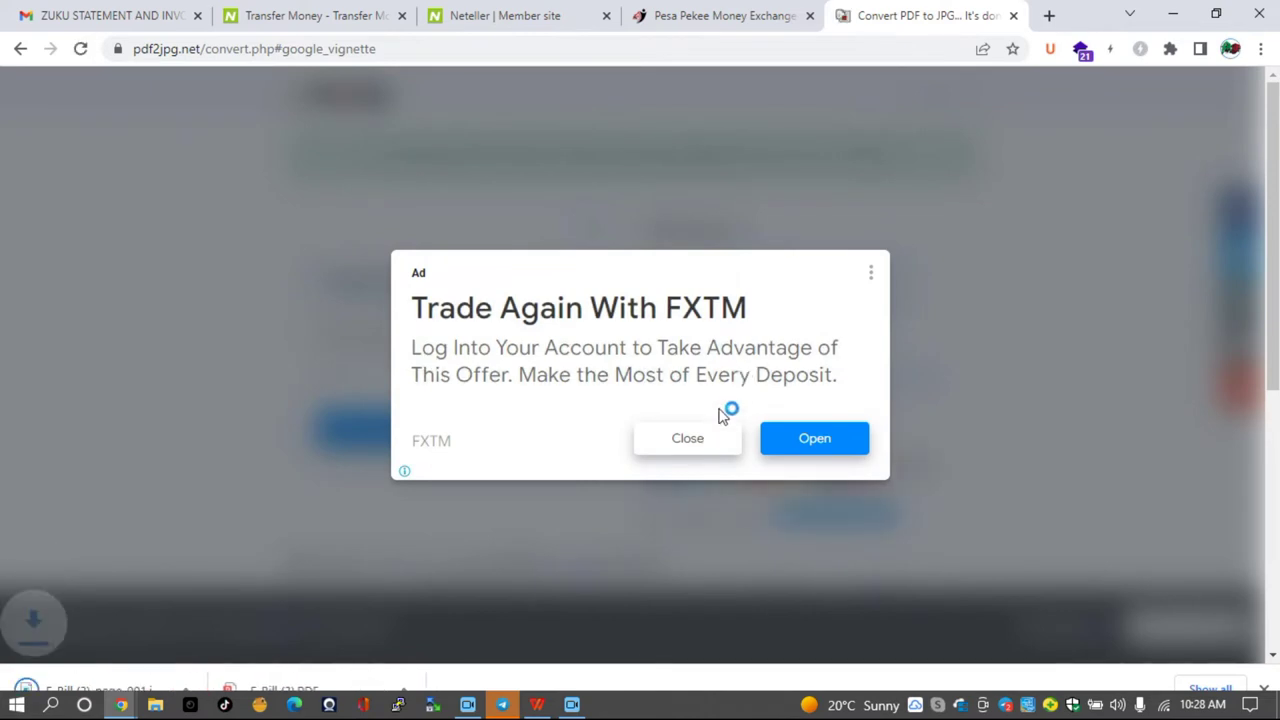
pyautogui.click(777, 304)
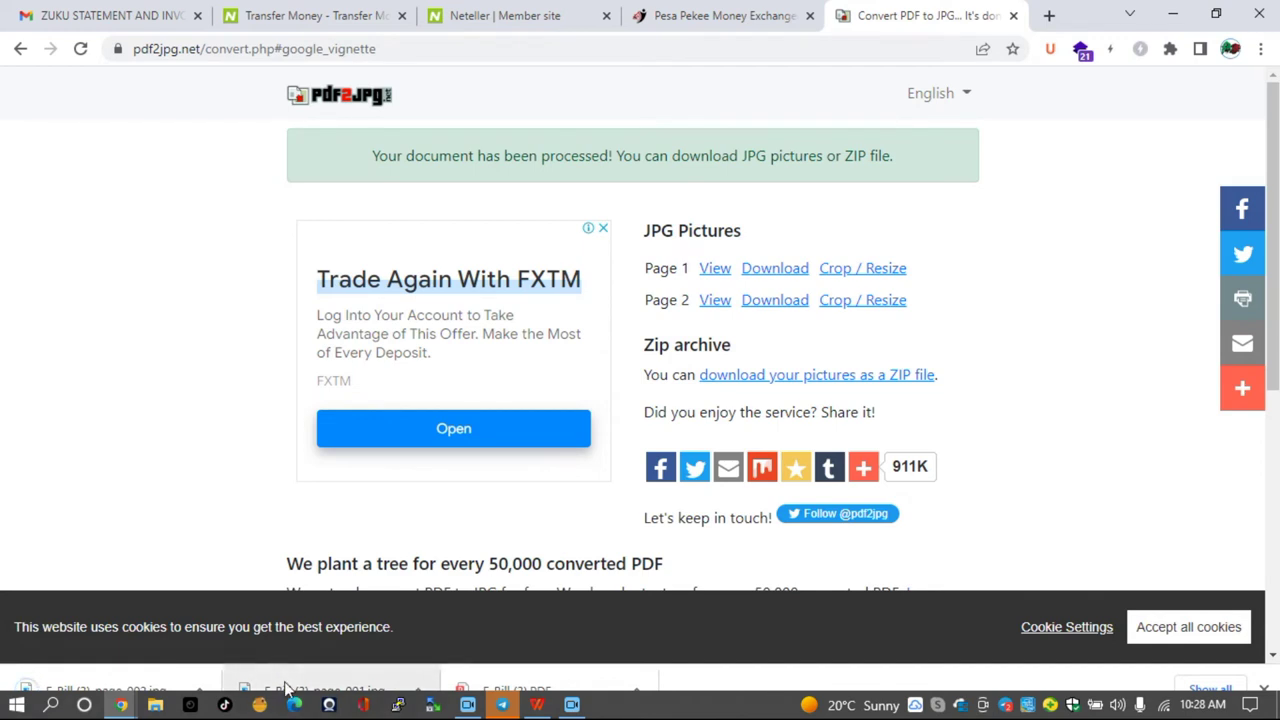
pyautogui.click(285, 688)
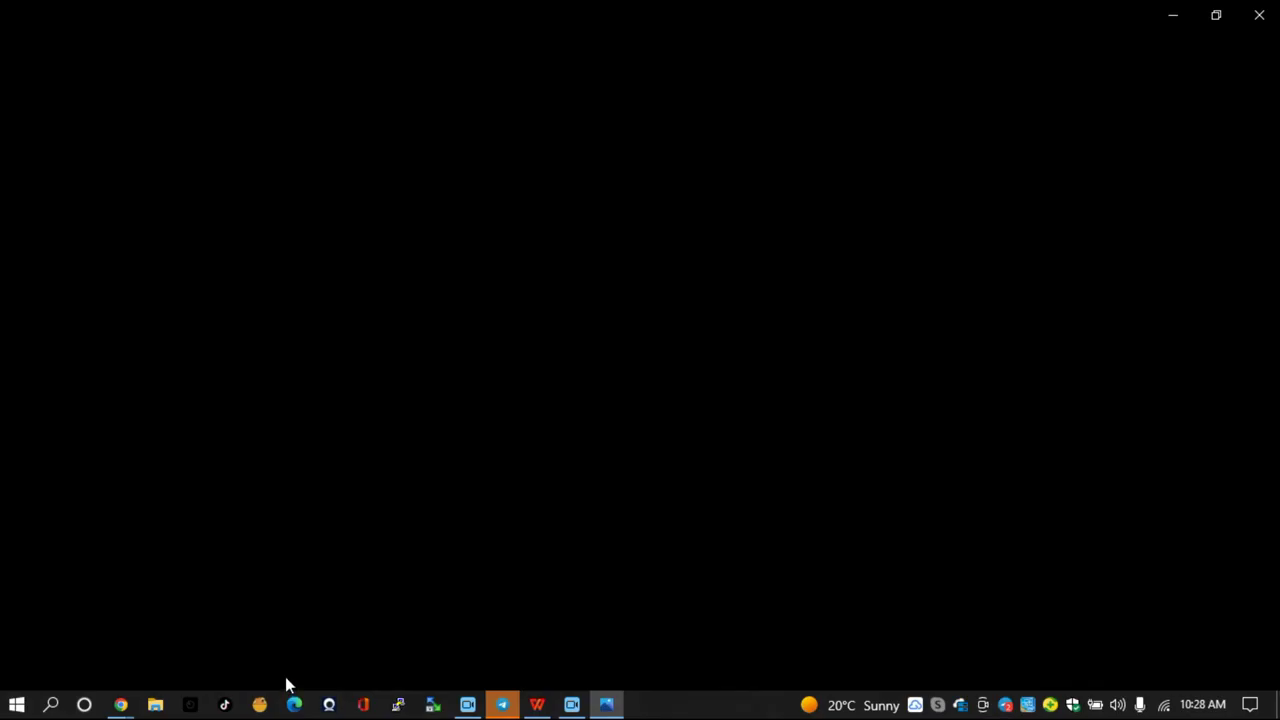
pyautogui.click(775, 304)
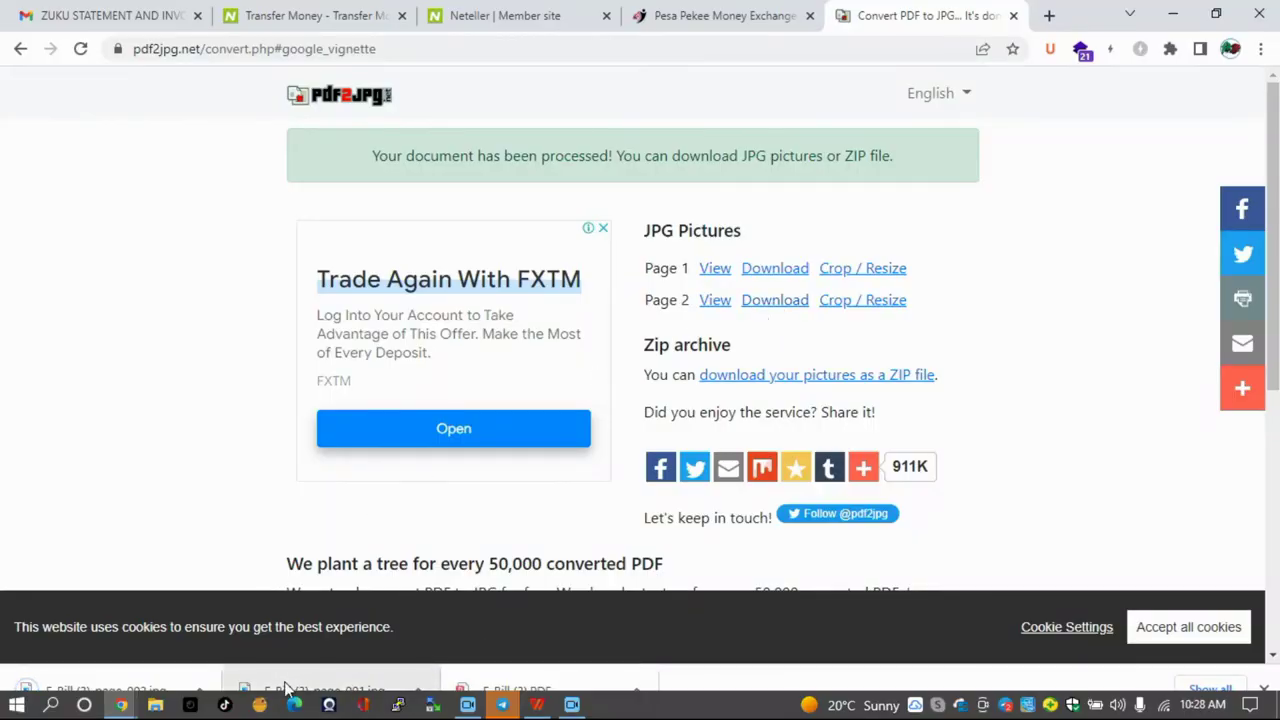
pyautogui.click(285, 688)
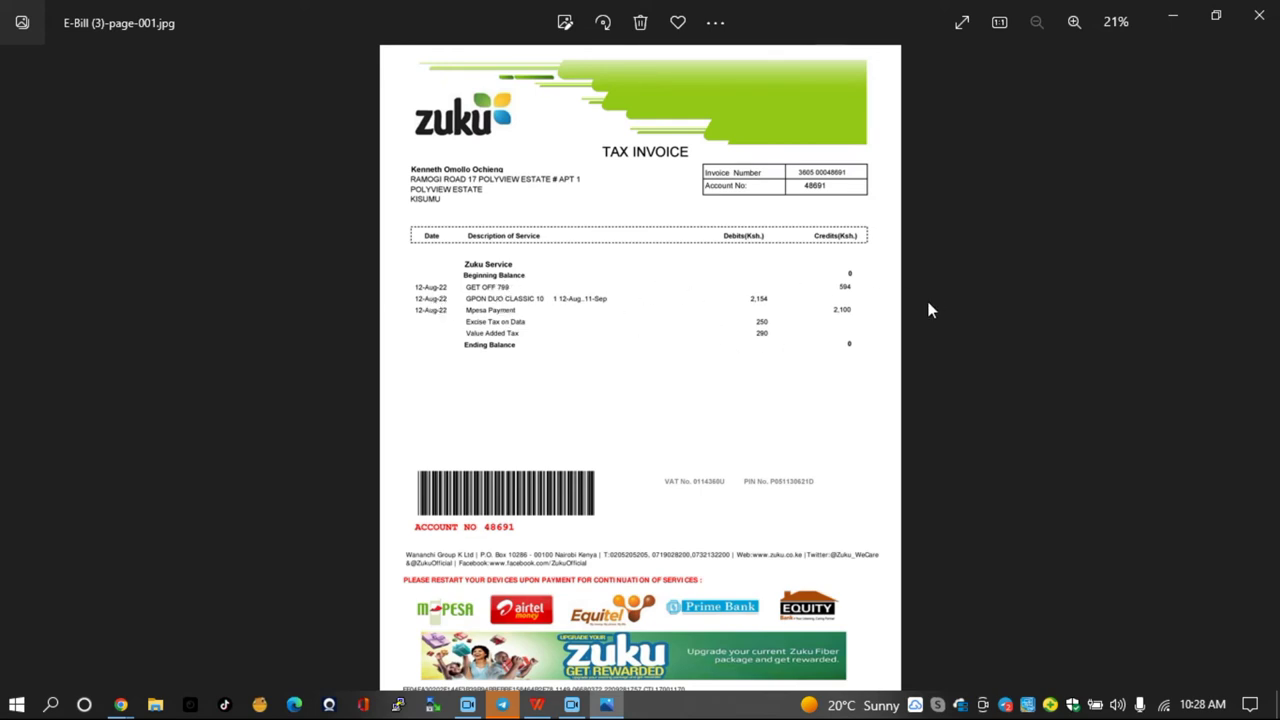
# Close the page 1 image, then view and close E-Bill (3)-page-002.jpg in Photos.
pyautogui.click(1257, 16)
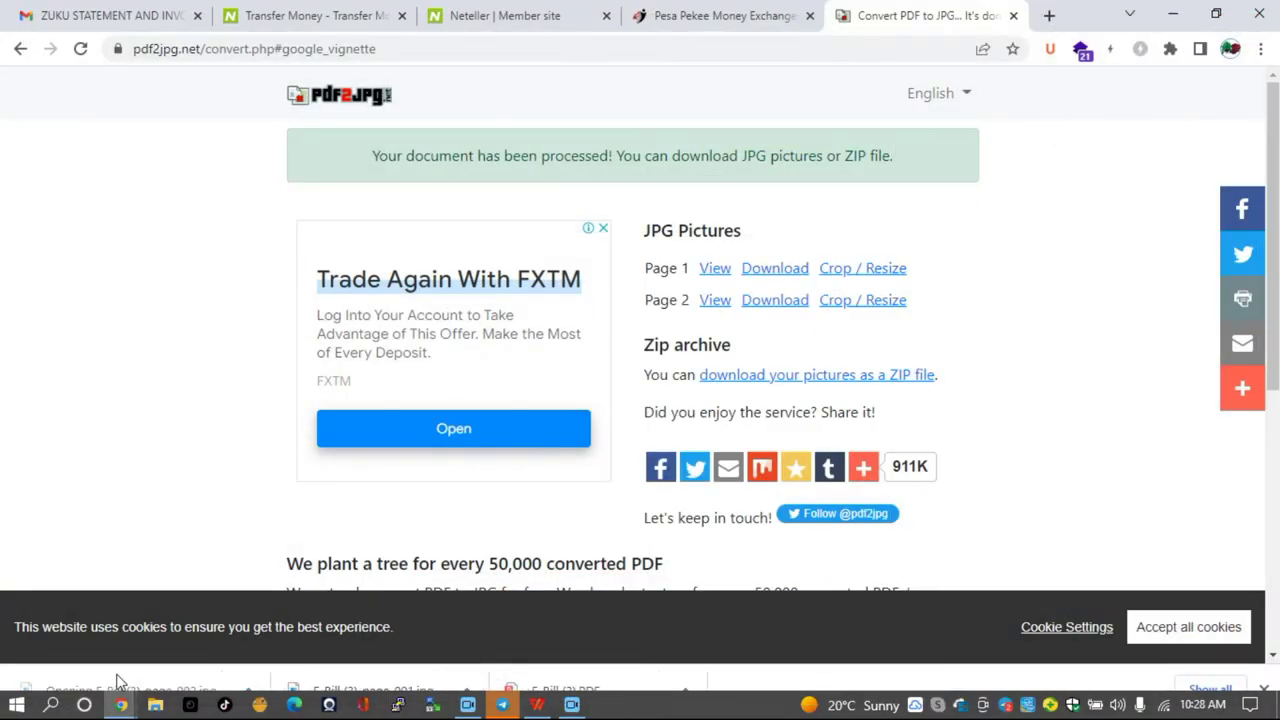
pyautogui.click(120, 688)
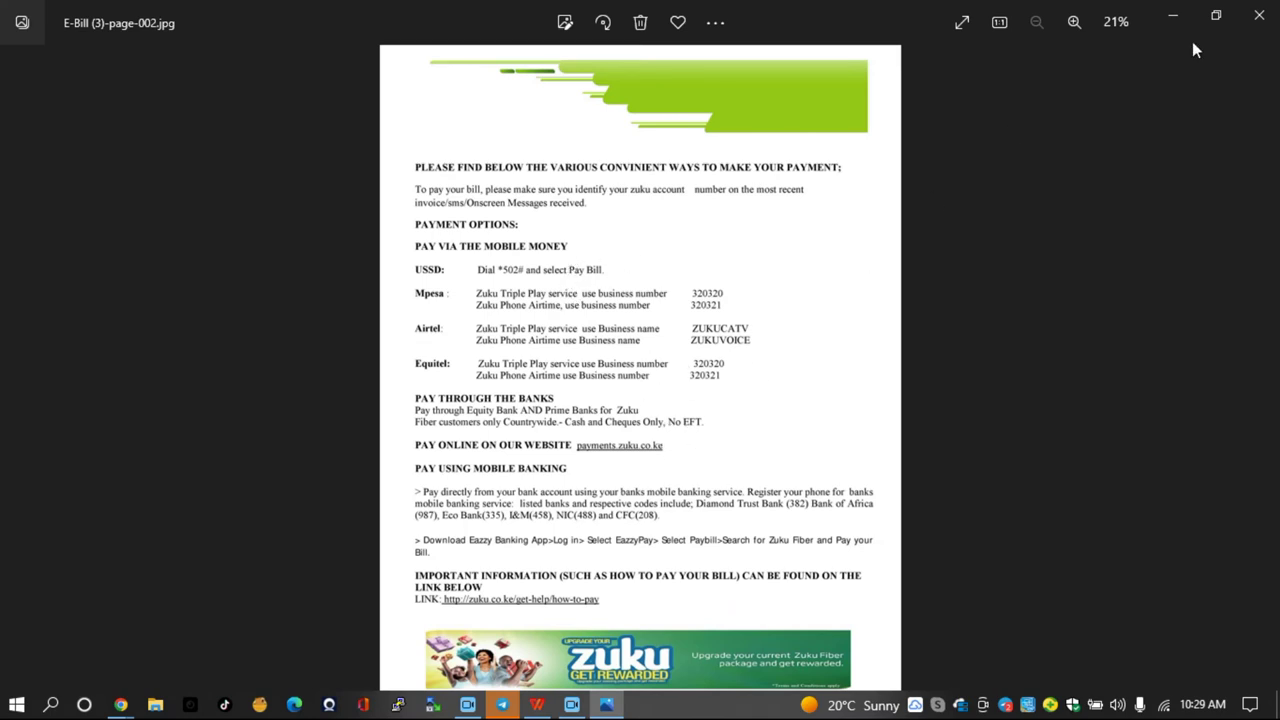
pyautogui.click(1259, 15)
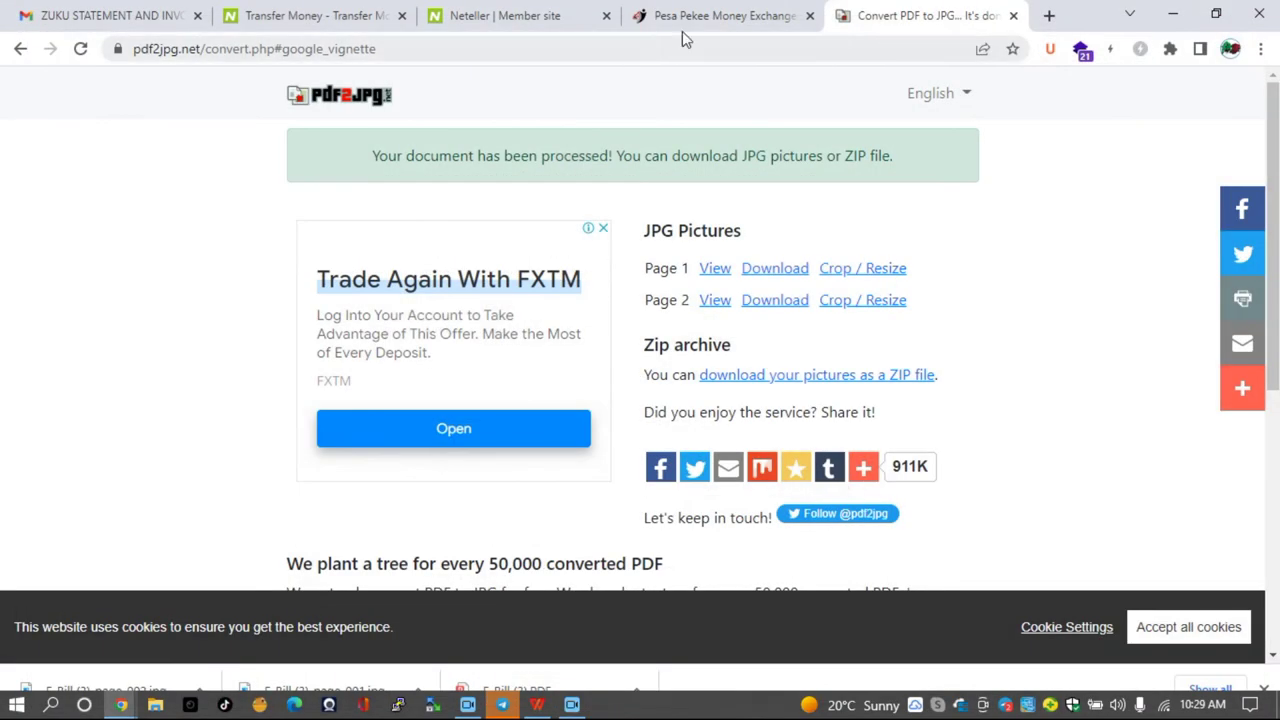
# Upload E-Bill (3)-page-001.jpg as proof of address in NETELLER, then continue and confirm.
pyautogui.click(510, 15)
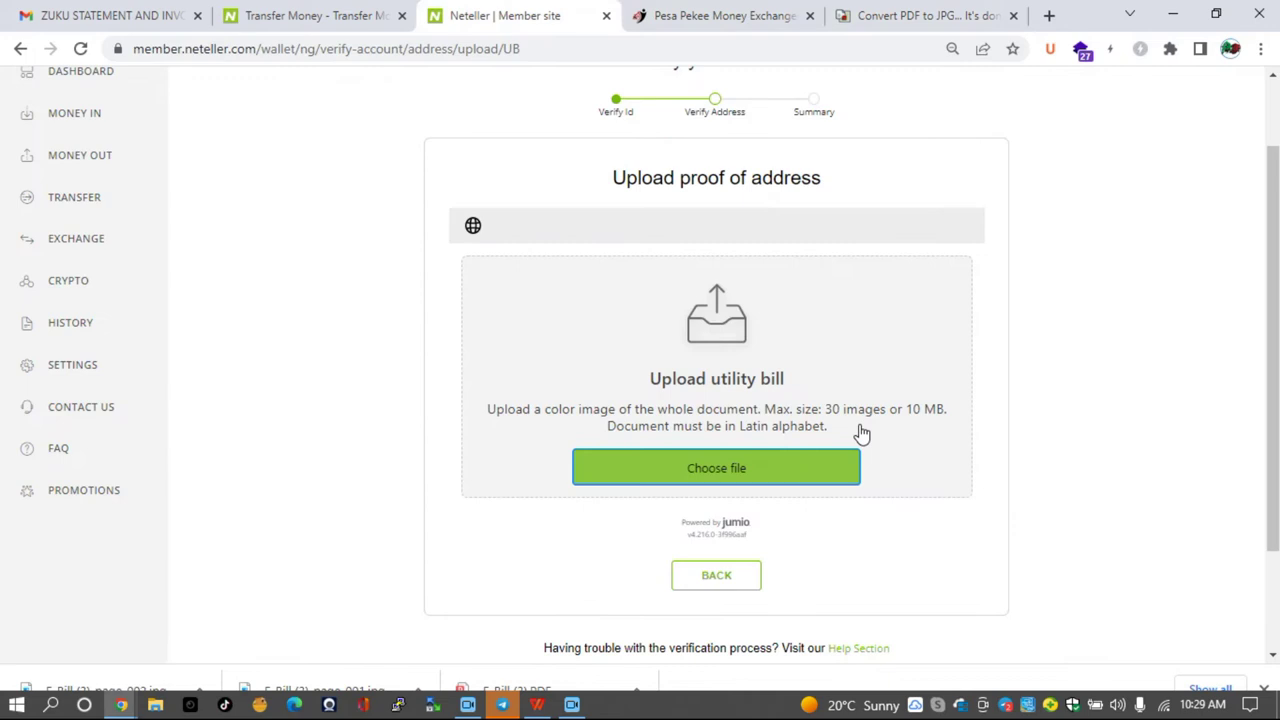
pyautogui.click(727, 462)
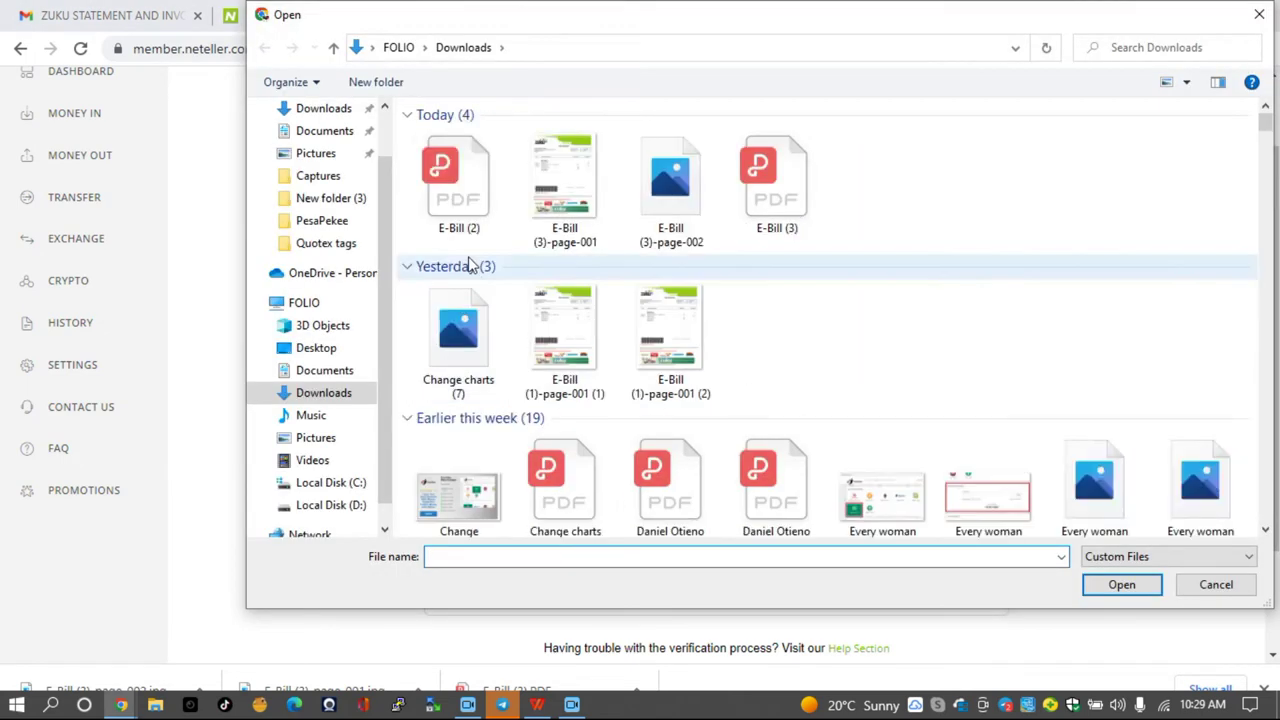
pyautogui.click(563, 186)
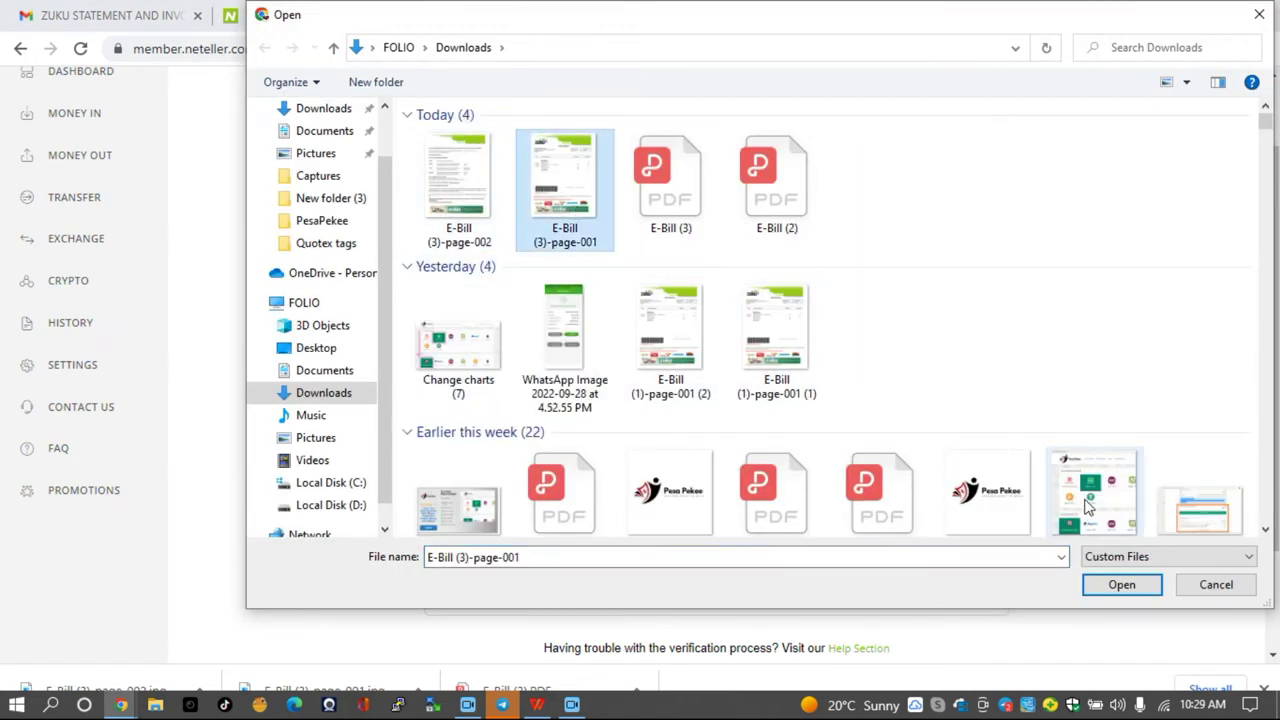
pyautogui.click(1096, 584)
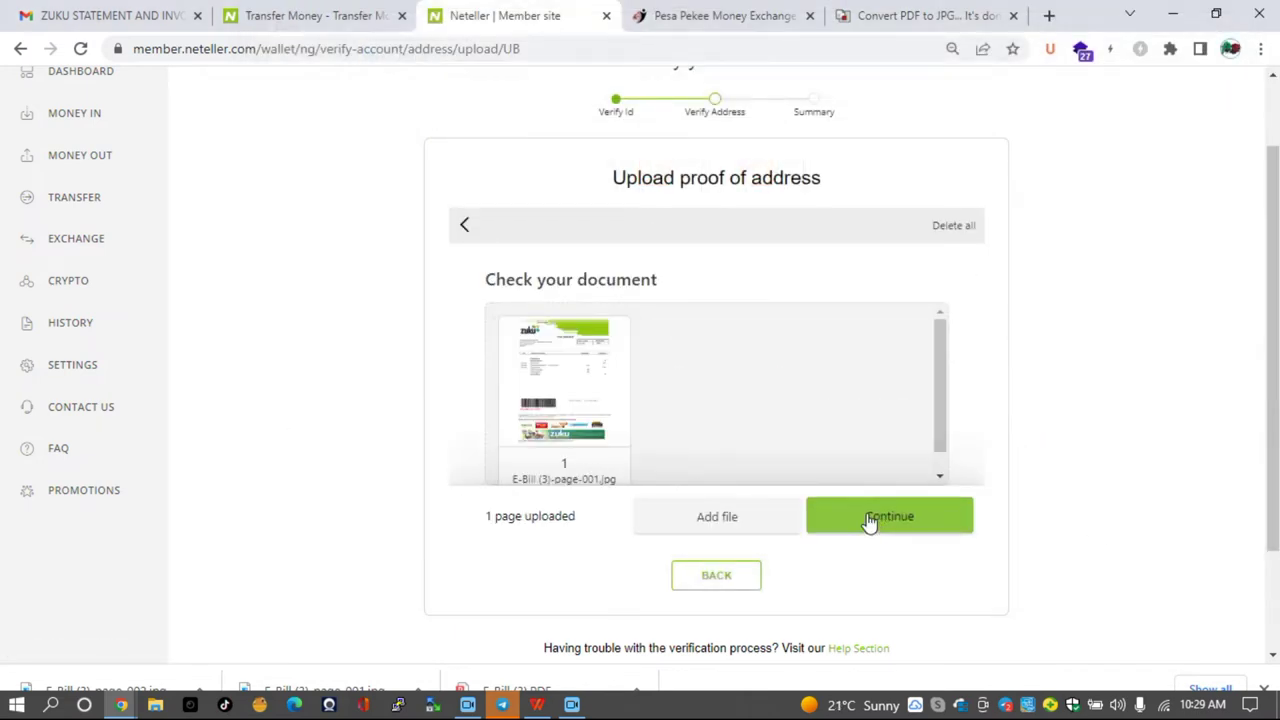
pyautogui.click(870, 523)
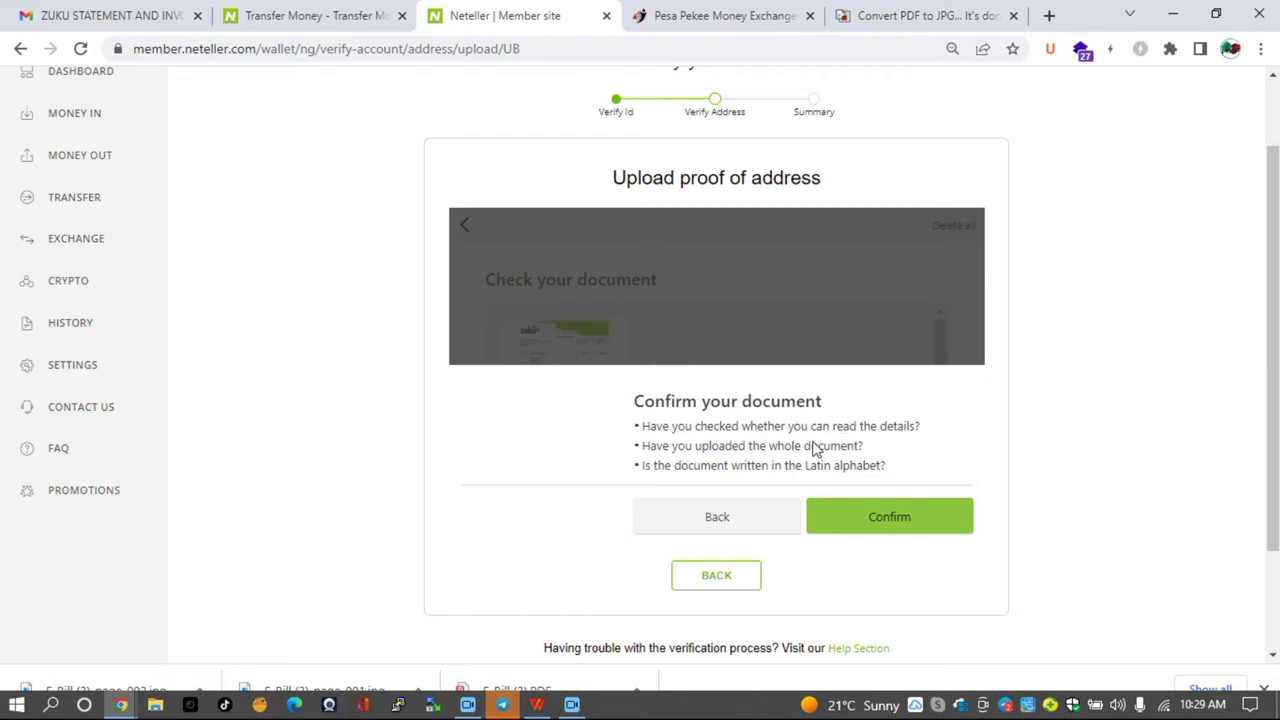
pyautogui.click(866, 529)
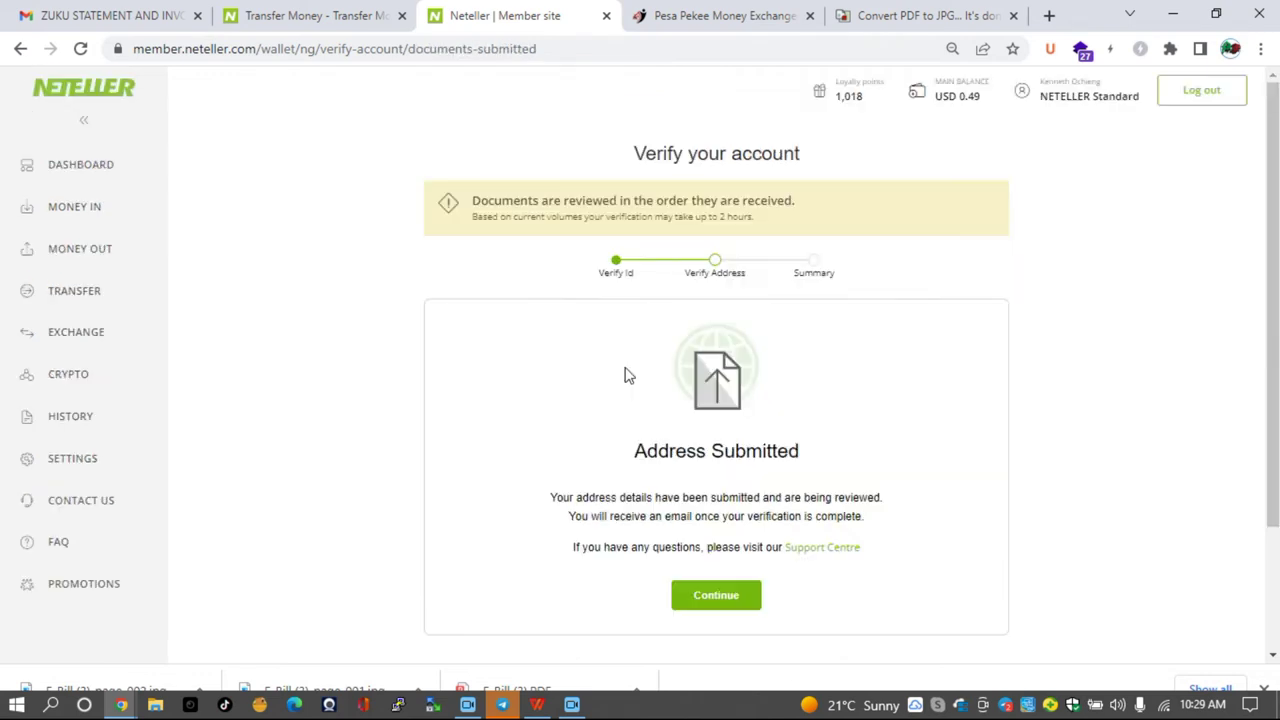
# Continue from Address Submitted to the verification summary, then head to the NETELLER dashboard.
pyautogui.click(698, 600)
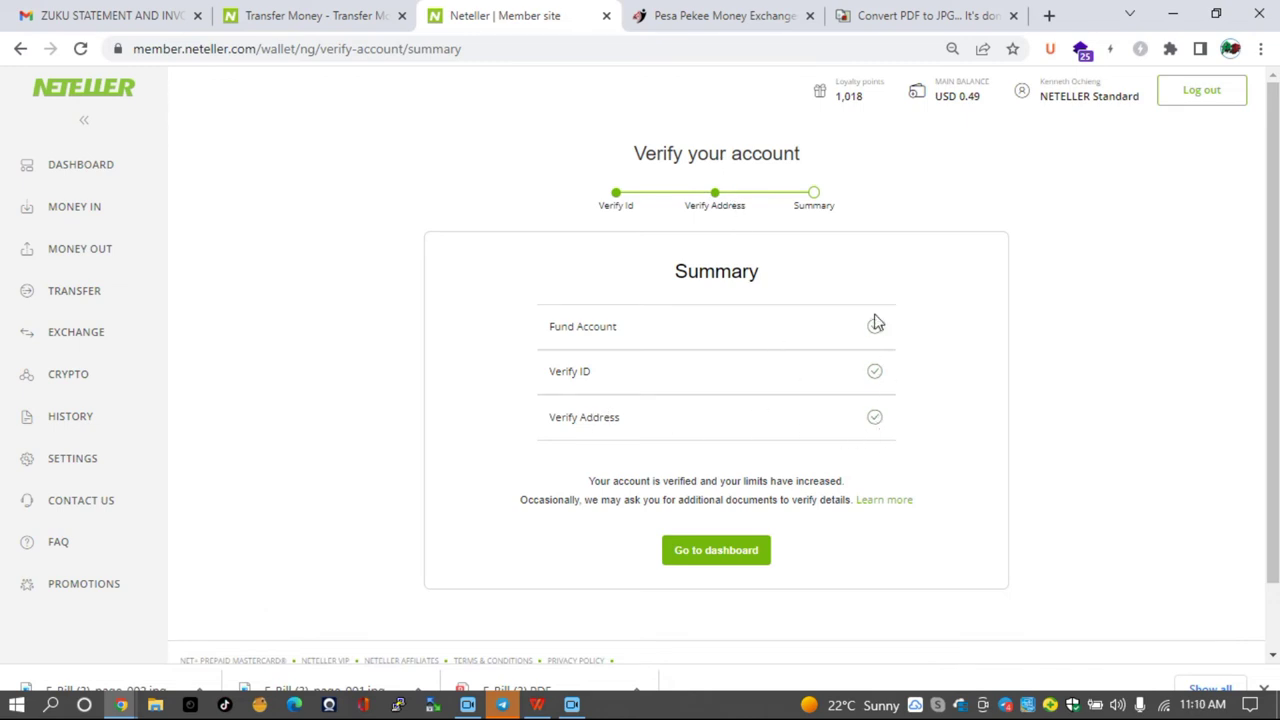
pyautogui.click(738, 557)
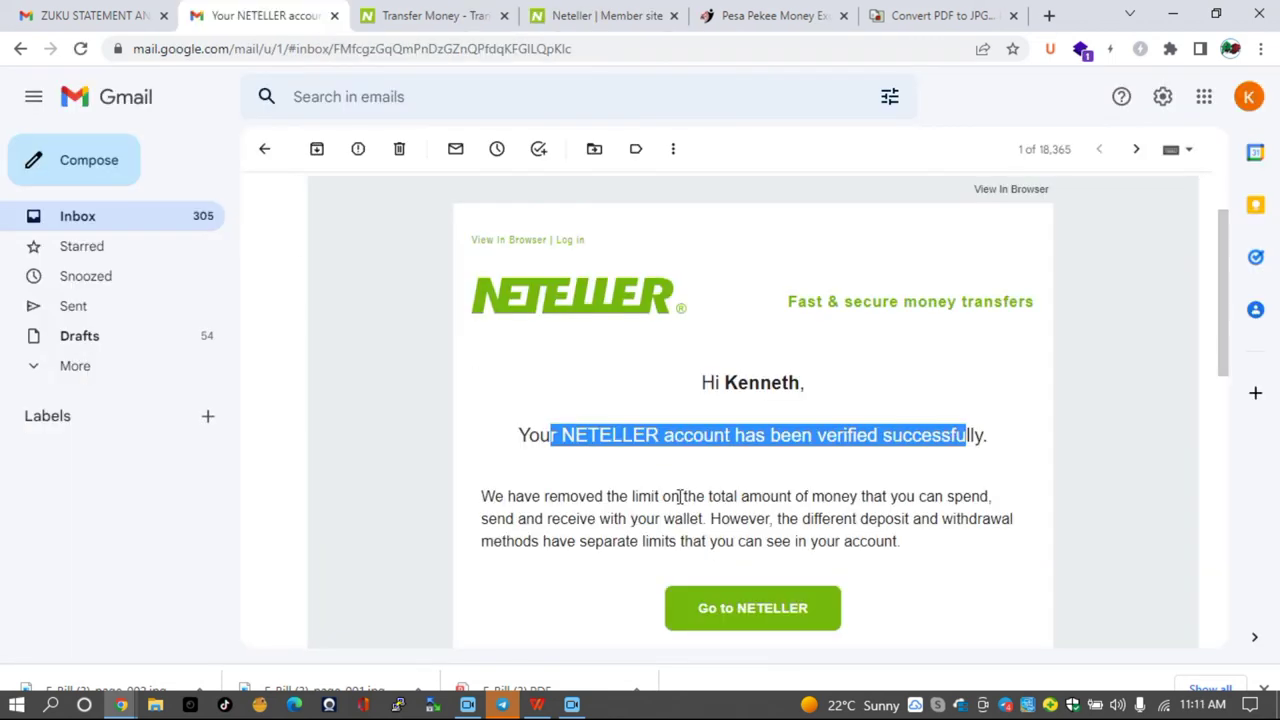
# Highlight the 'verified successfully' line in the NETELLER email, then return to the NETELLER member site.
pyautogui.click(669, 477)
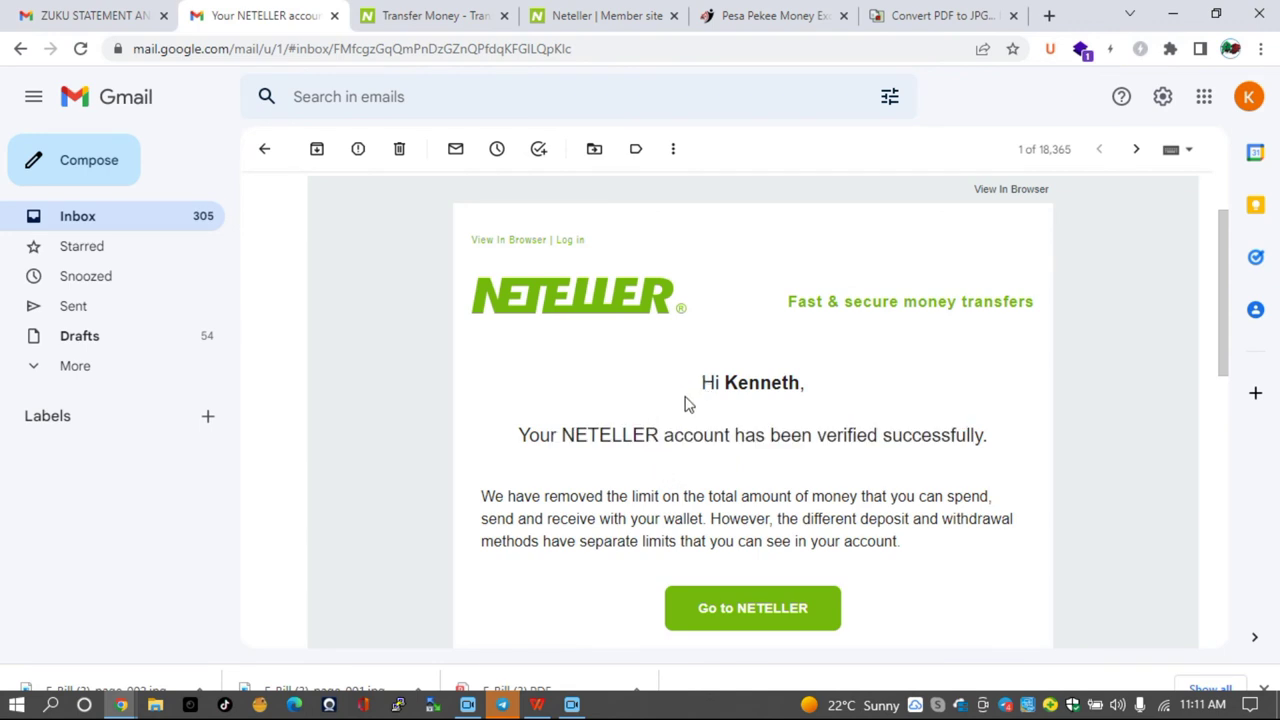
pyautogui.moveTo(622, 436); pyautogui.dragTo(785, 436)
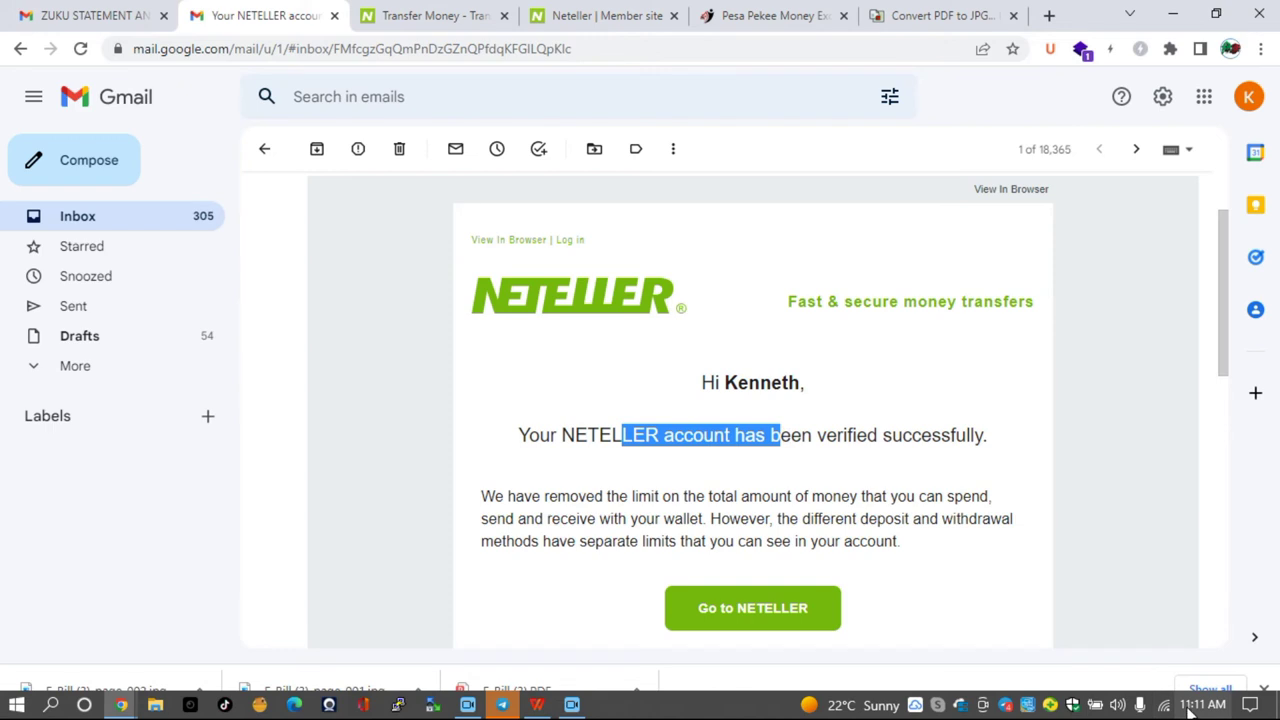
pyautogui.moveTo(1192, 708)
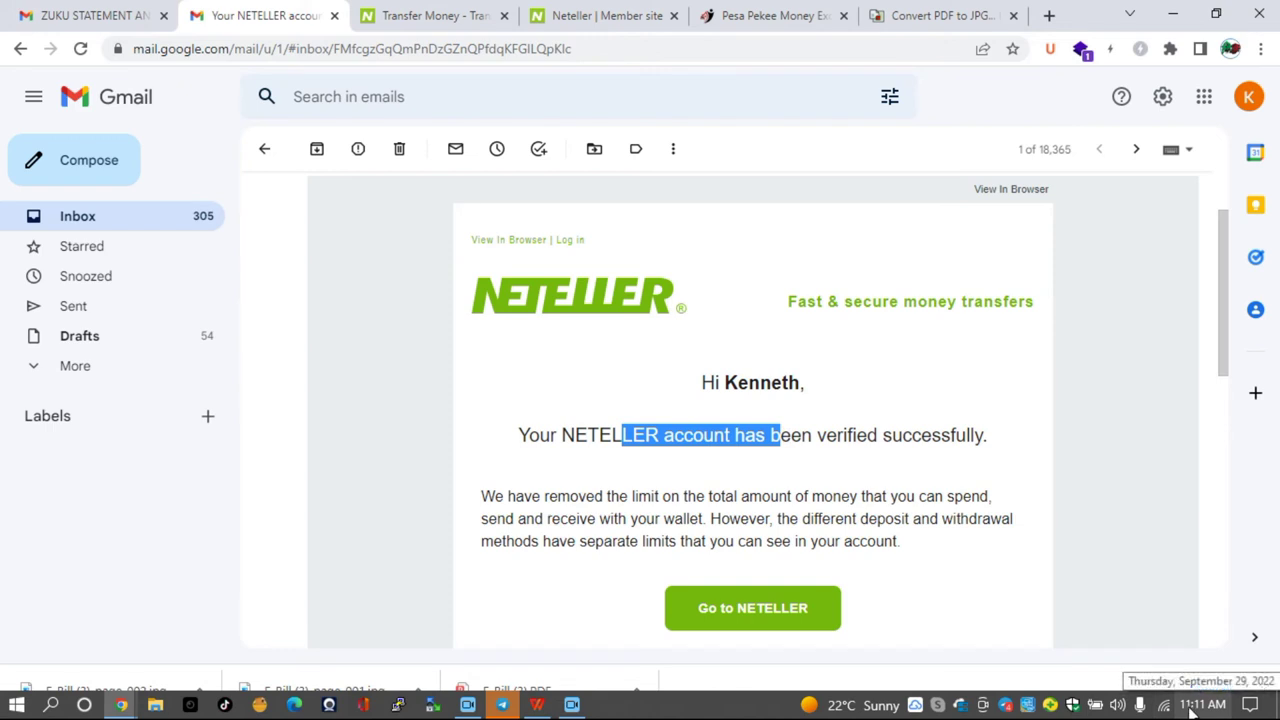
pyautogui.click(609, 503)
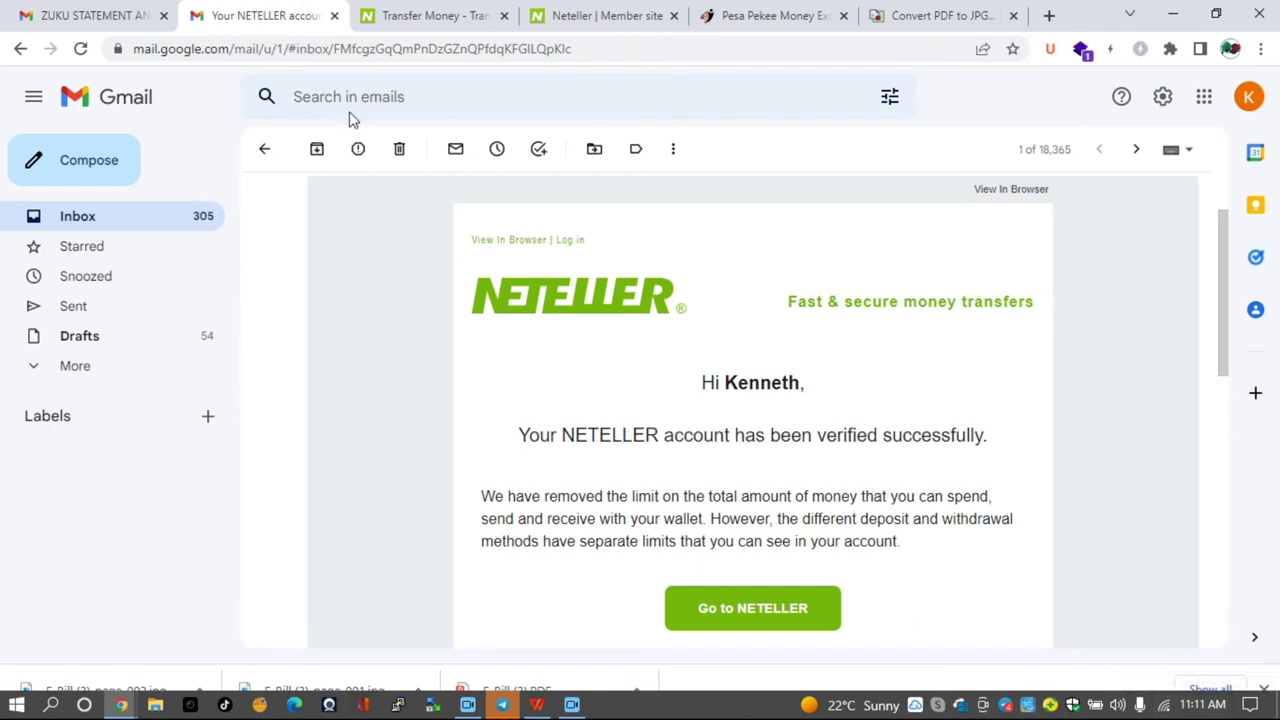
pyautogui.click(443, 12)
# On the NETELLER member site, open the profile summary and view the NETELLER True level requirements.
pyautogui.click(556, 13)
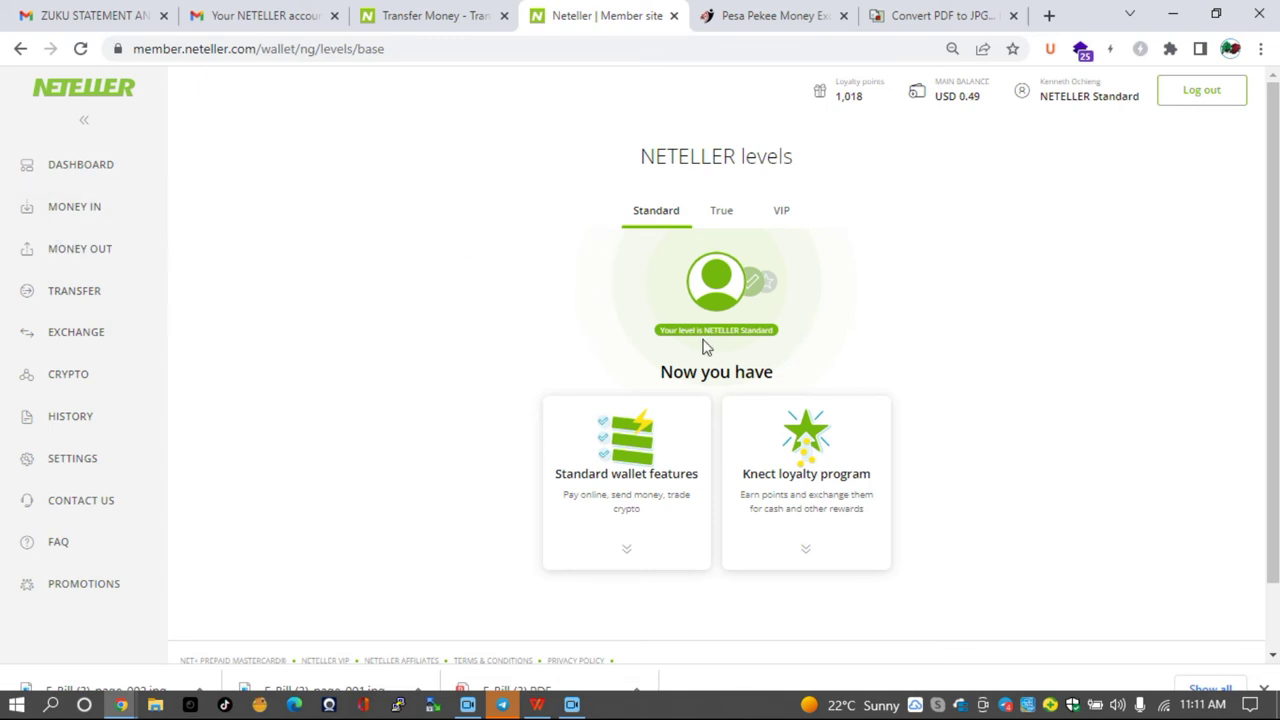
pyautogui.scroll(-1, 703, 340)
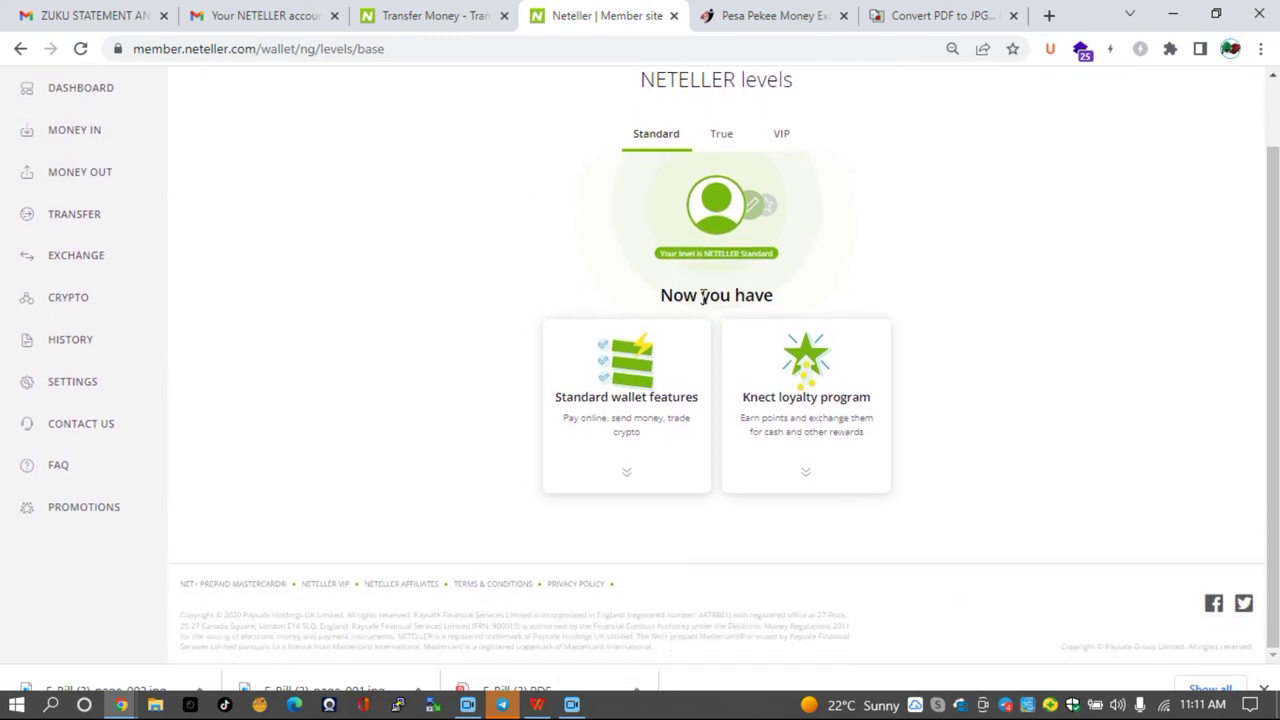
pyautogui.scroll(1, 703, 295)
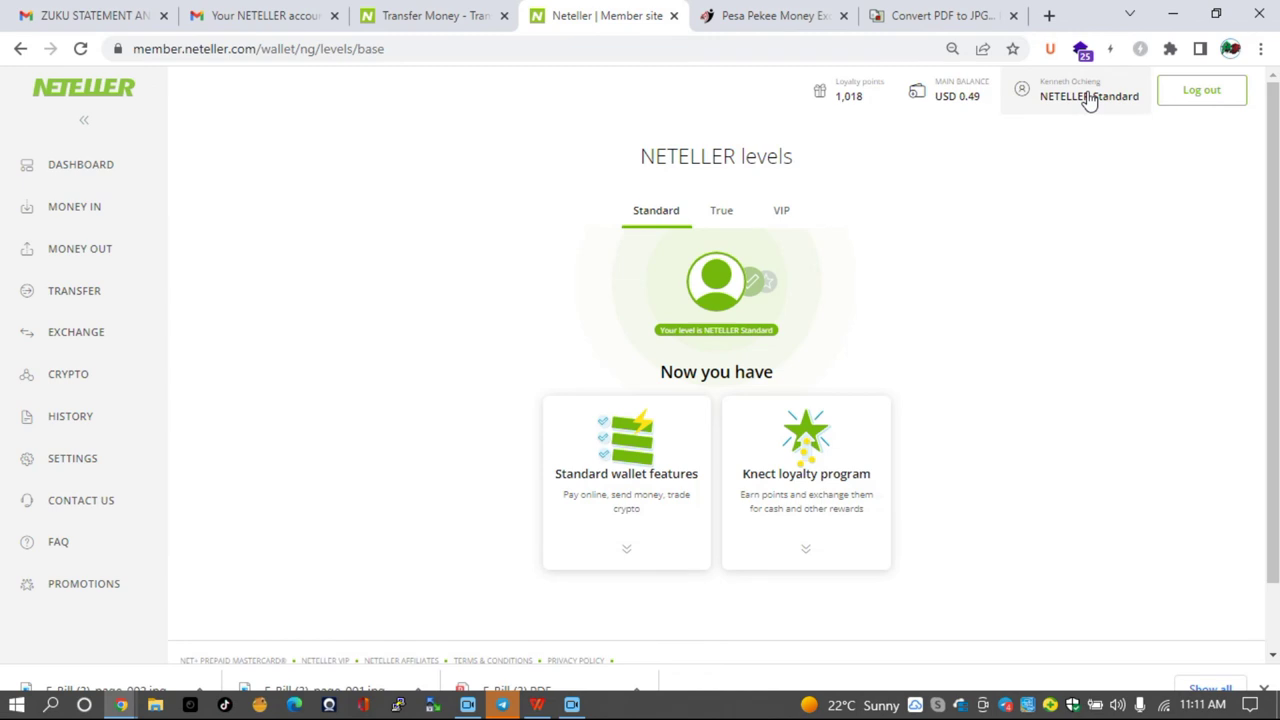
pyautogui.click(1089, 100)
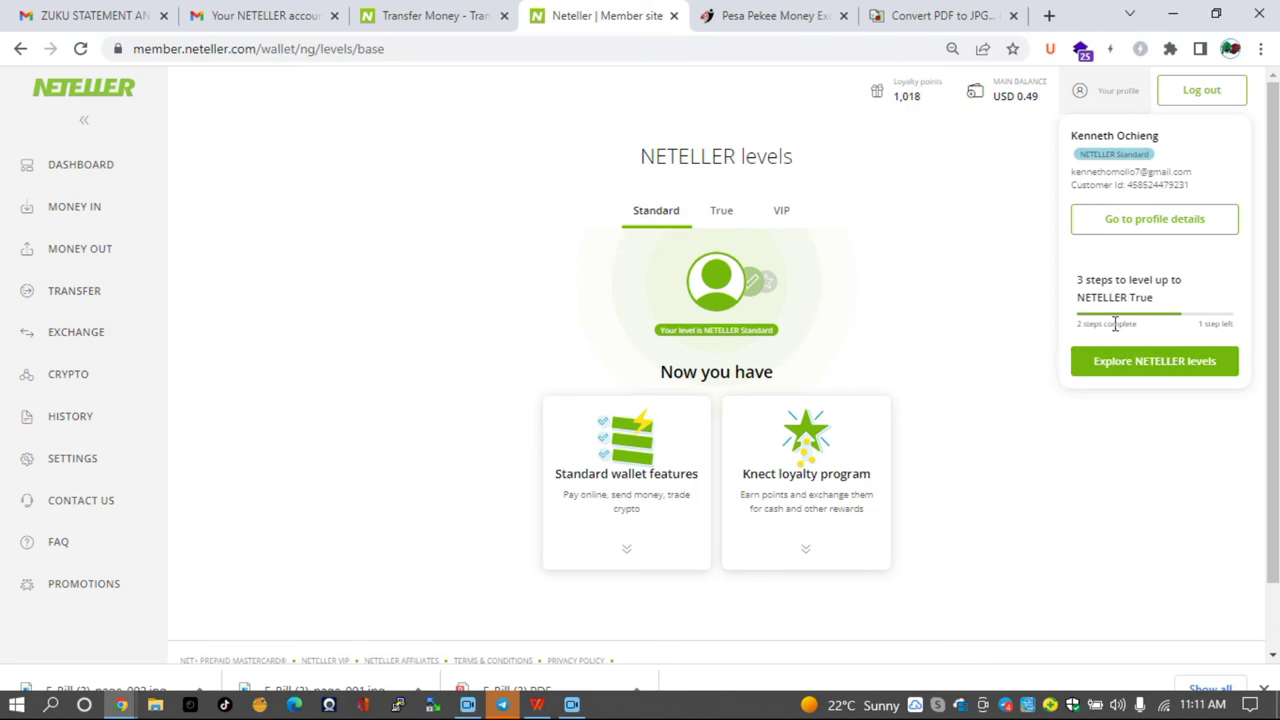
pyautogui.click(1146, 366)
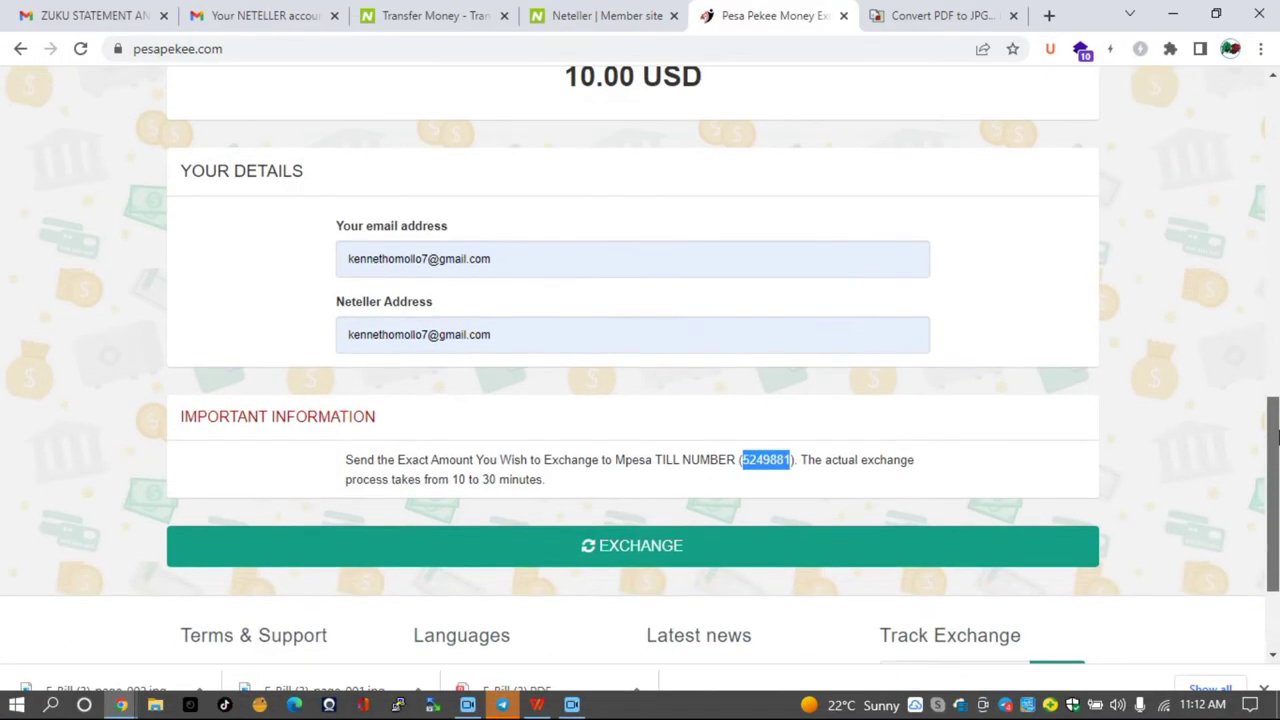
# Scroll through Pesa Pekee's MPesa-to-Neteller exchange grids, then return to NETELLER's levels page.
pyautogui.moveTo(1276, 437); pyautogui.dragTo(1274, 113)
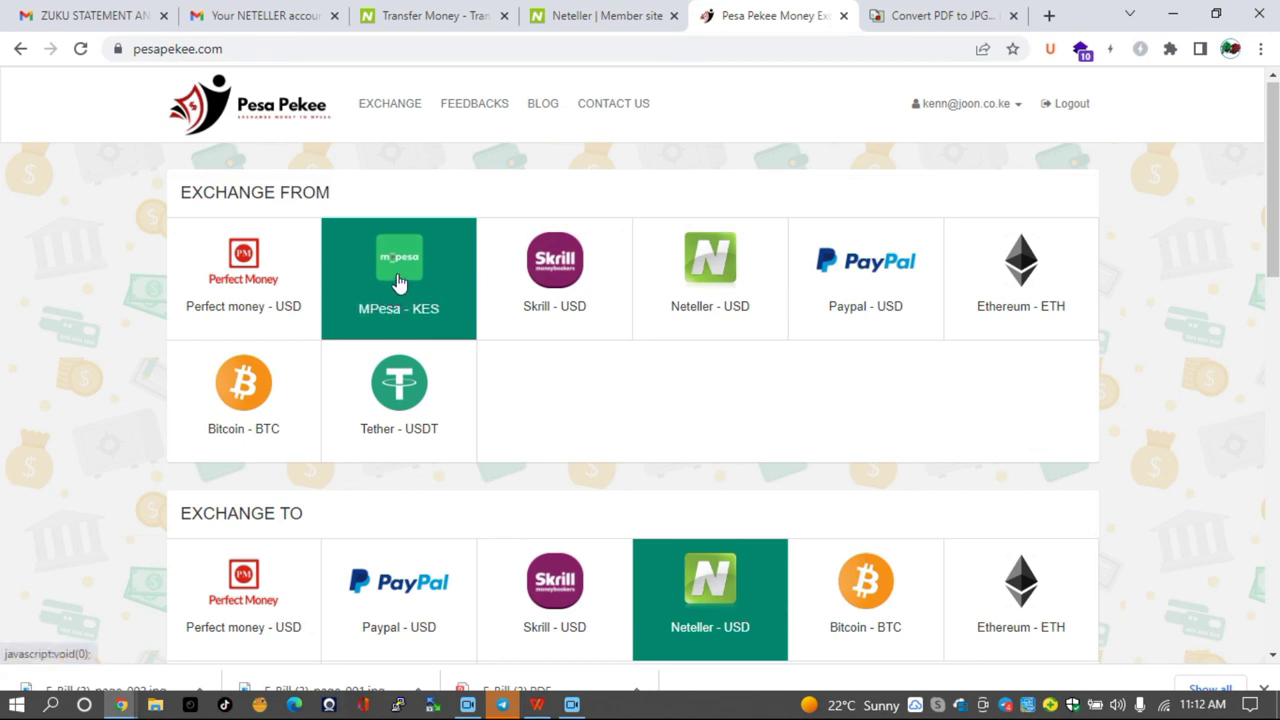
pyautogui.scroll(-3, 1255, 290)
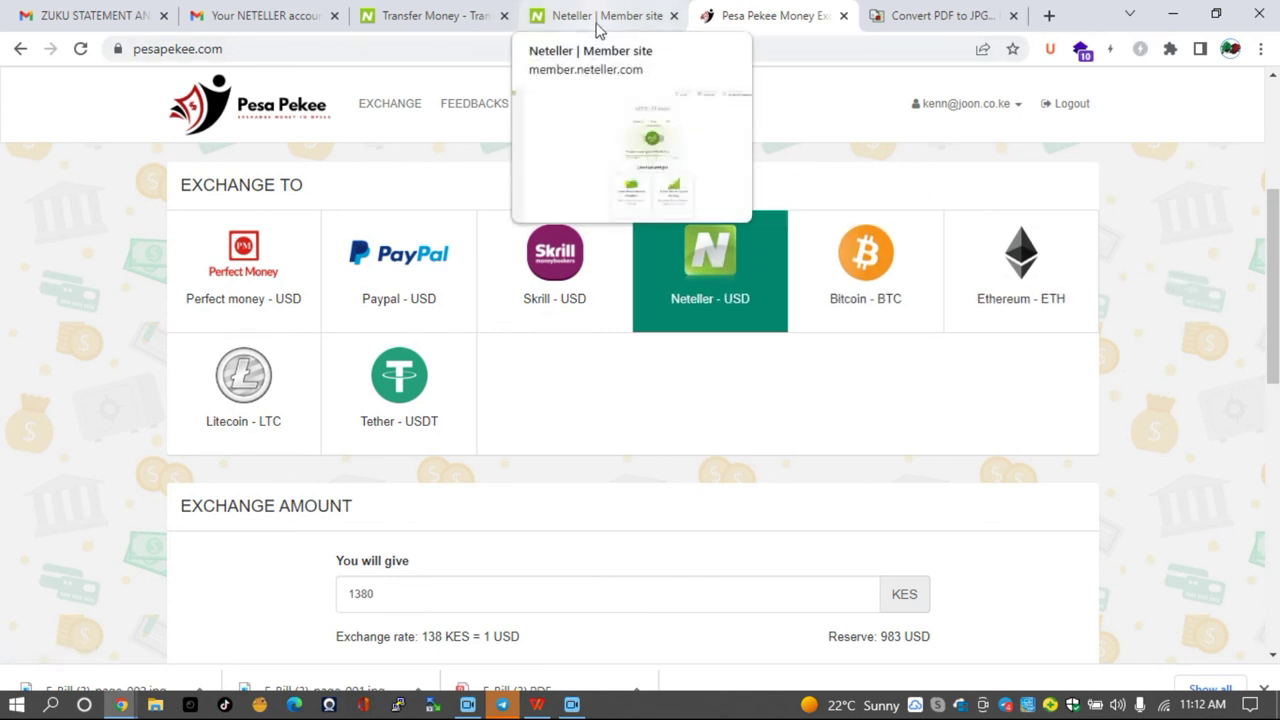
pyautogui.click(601, 20)
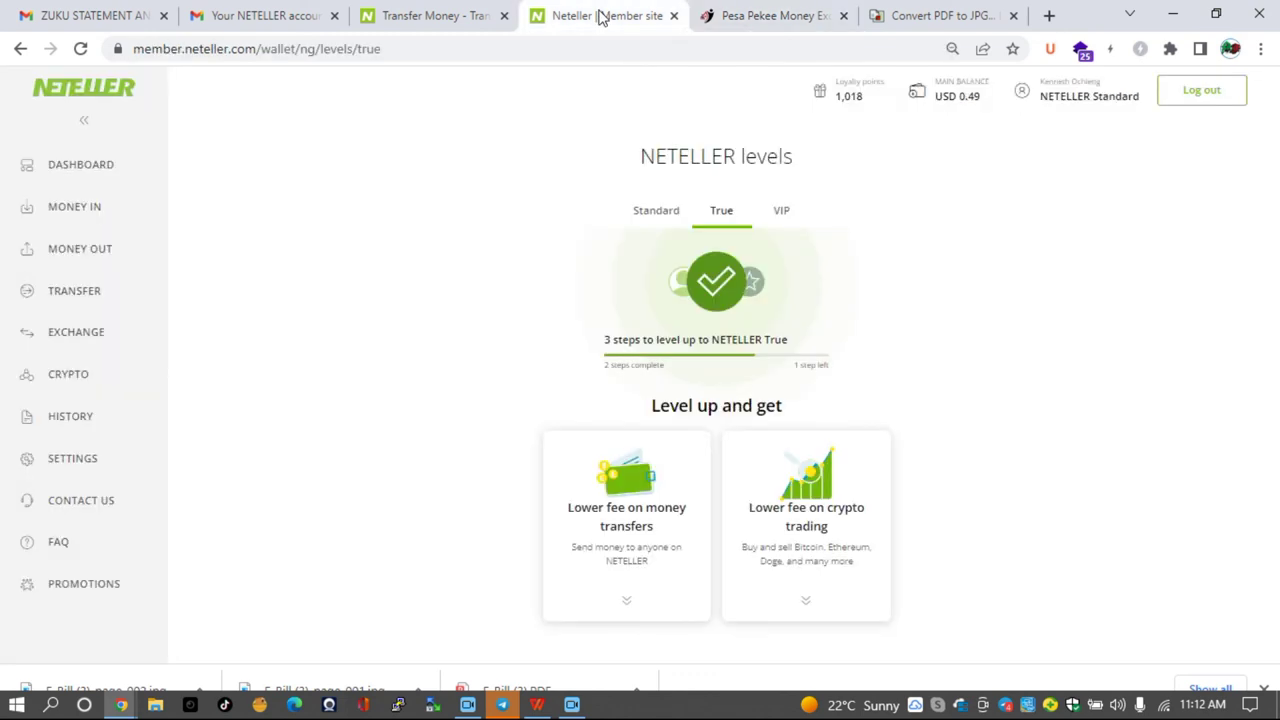